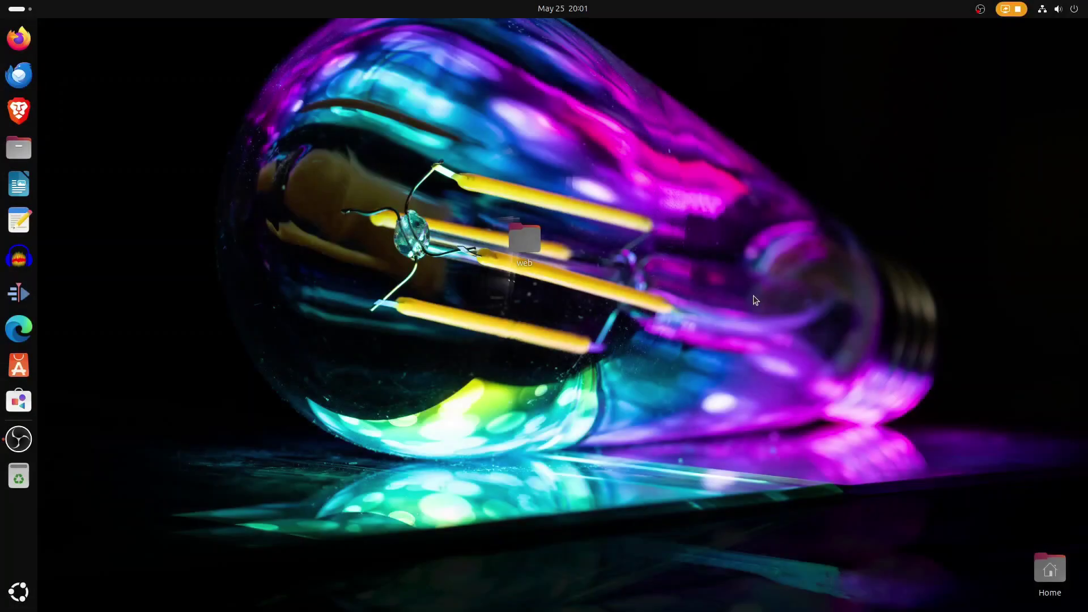
# Check the full system details on the Settings About page, then close Settings.
pyautogui.press('super')
pyautogui.write('about')
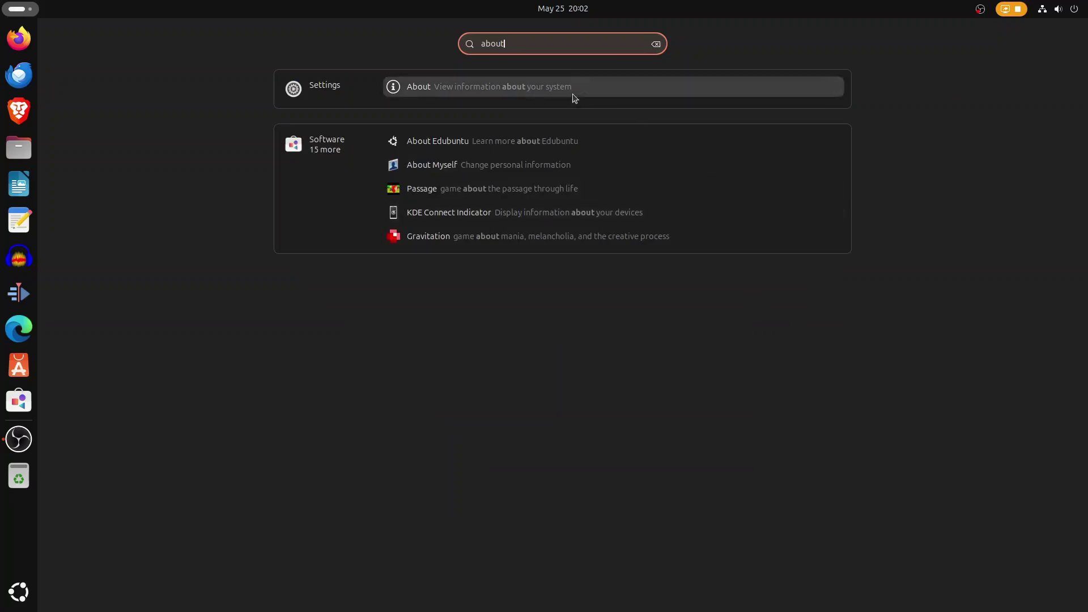
pyautogui.click(573, 91)
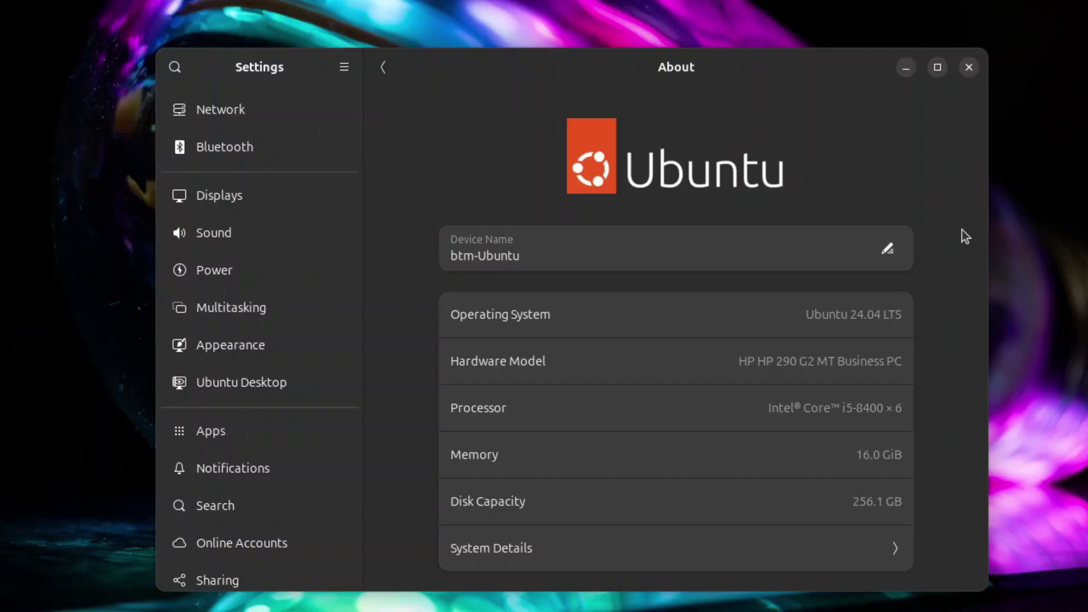
pyautogui.click(593, 549)
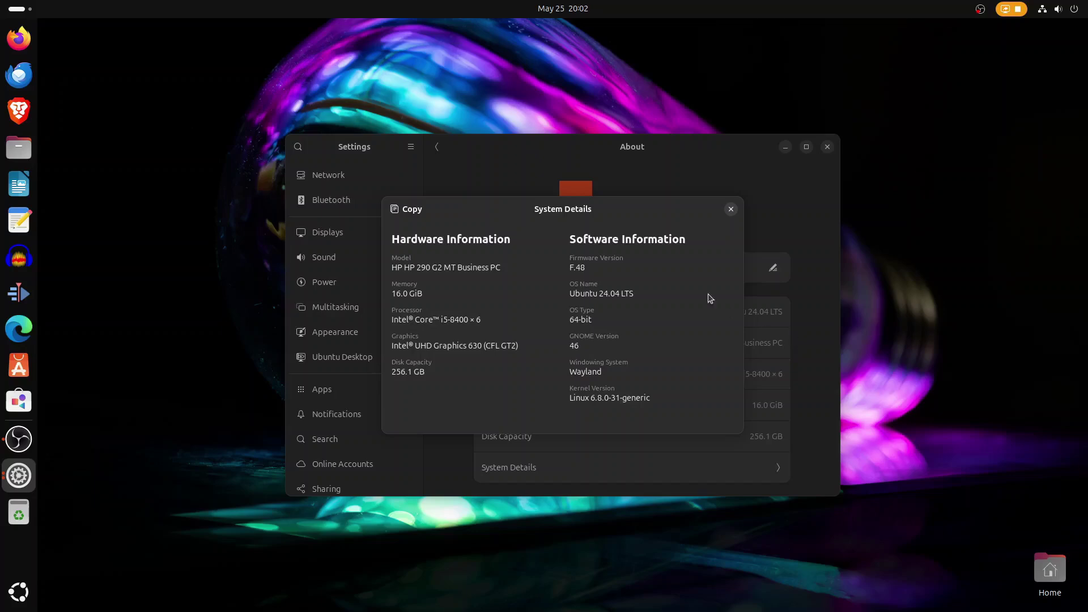
pyautogui.click(730, 209)
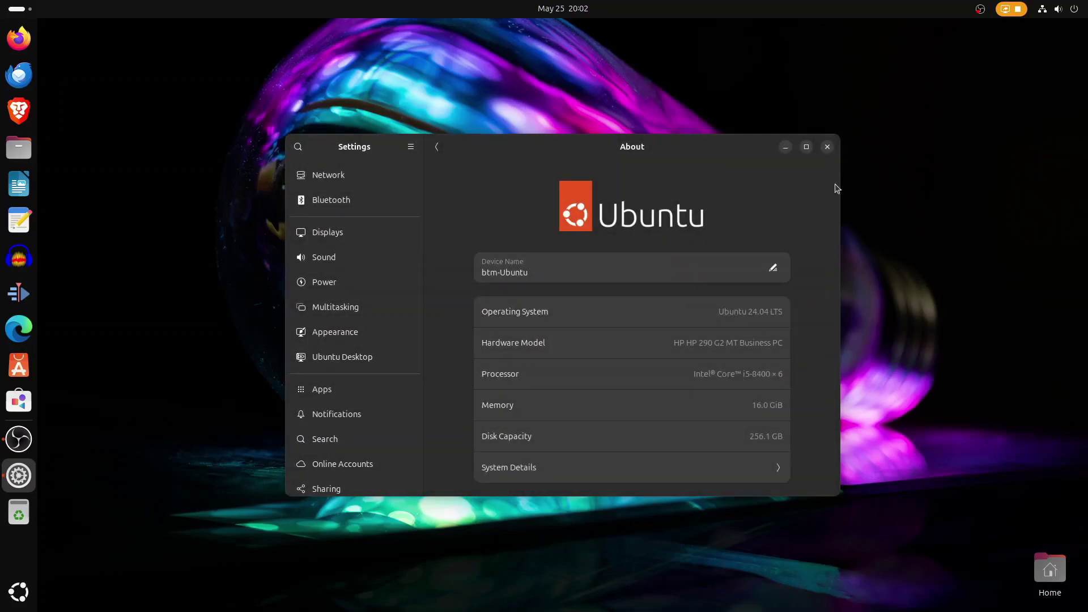
pyautogui.click(827, 147)
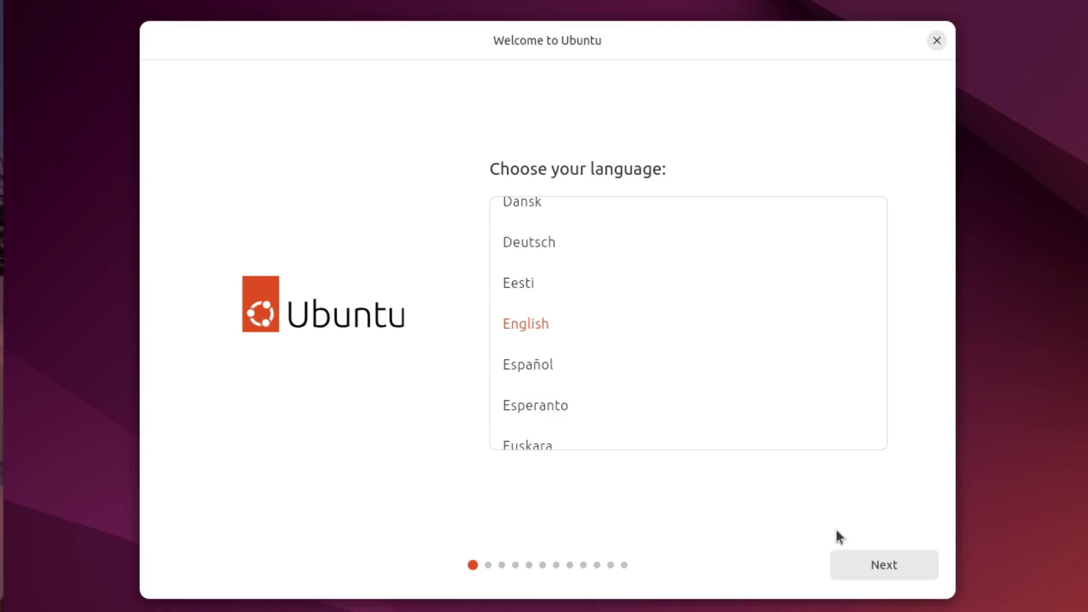
# Keep English, skip accessibility, and choose the Bosnian keyboard layout, testing it with žđšćč.
pyautogui.click(874, 566)
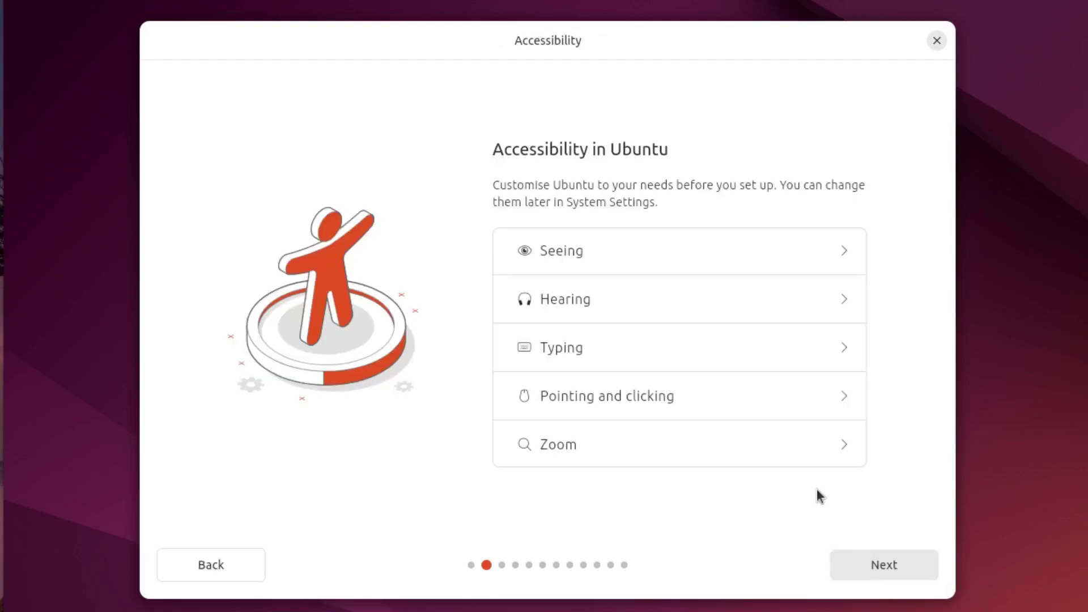
pyautogui.click(874, 564)
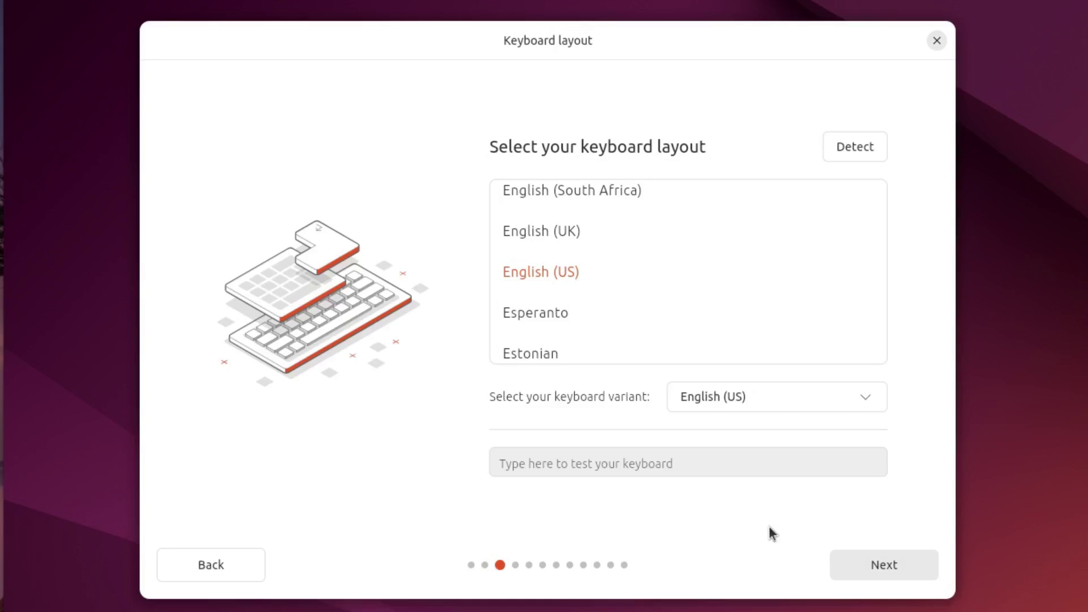
pyautogui.scroll(10, 703, 337)
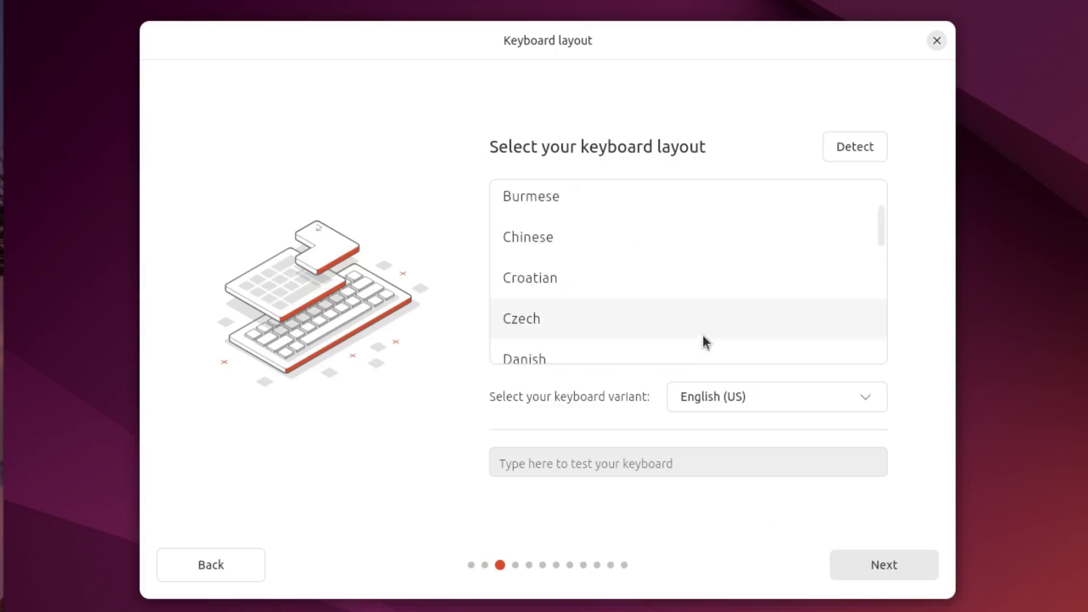
pyautogui.scroll(3, 703, 334)
pyautogui.click(580, 222)
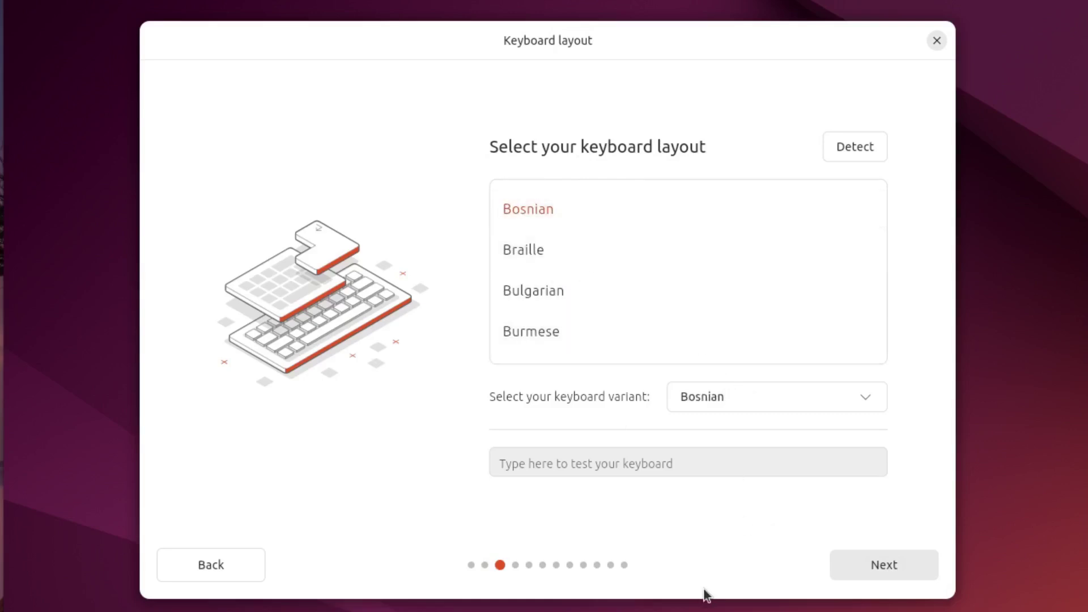
pyautogui.click(643, 464)
pyautogui.write('žđšćč')
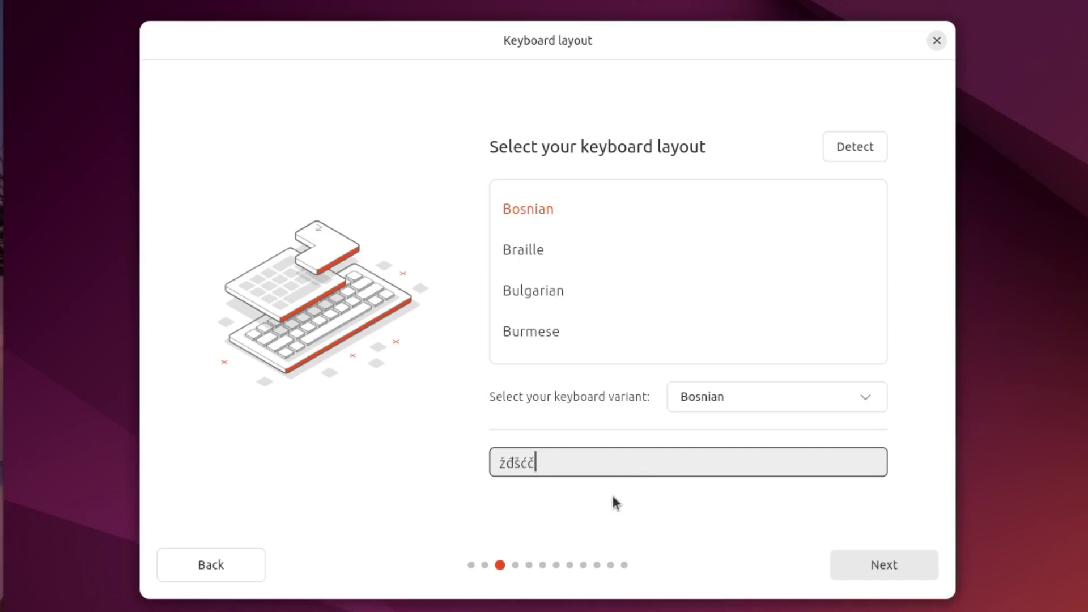
pyautogui.click(837, 575)
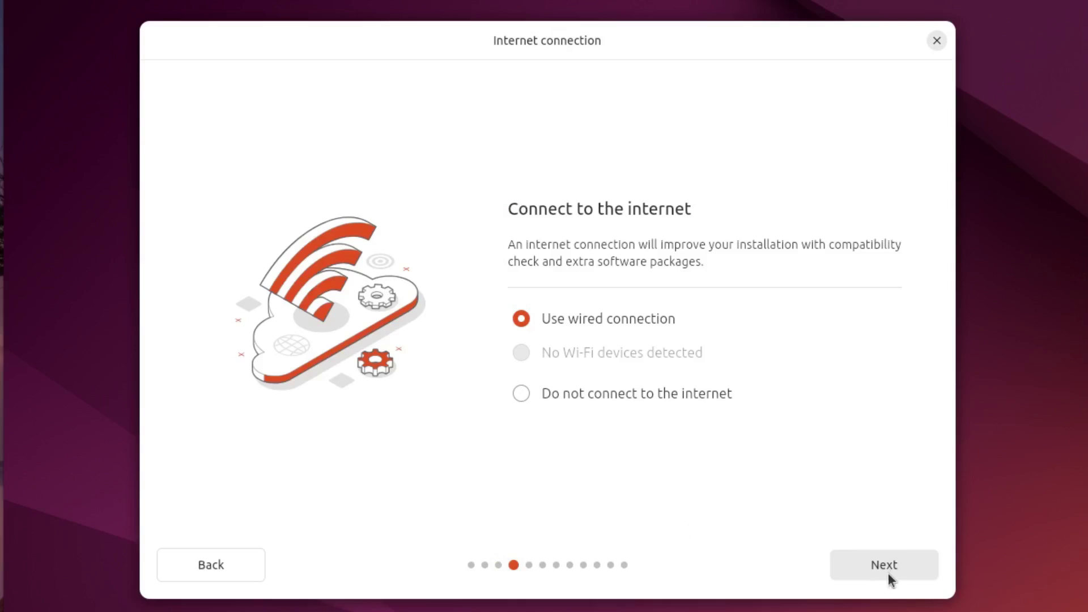
# Install Ubuntu interactively with Extended selection, third-party drivers and additional media formats.
pyautogui.click(889, 573)
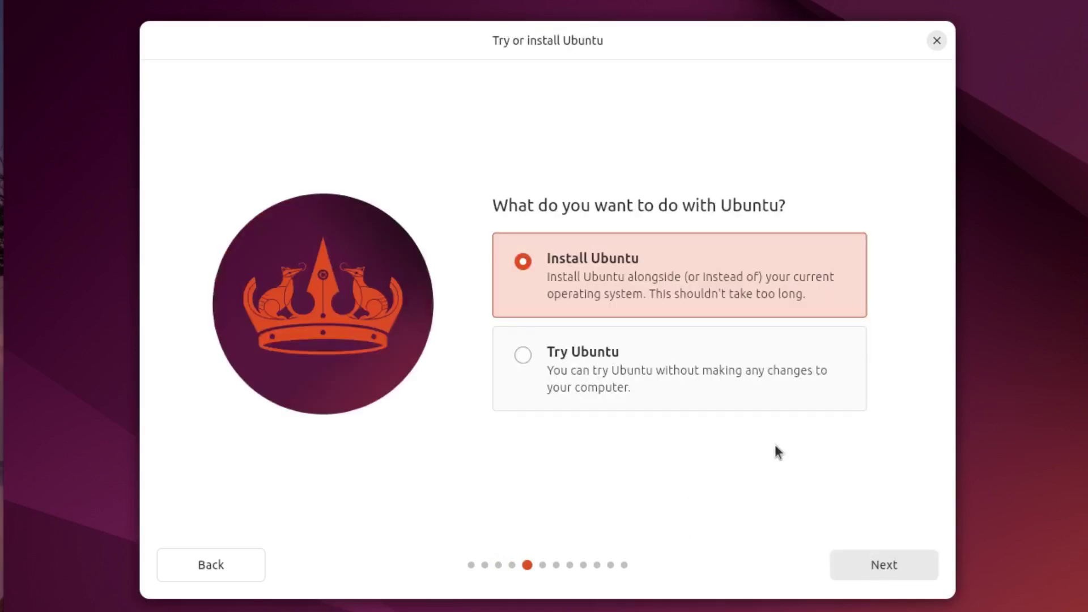
pyautogui.click(872, 568)
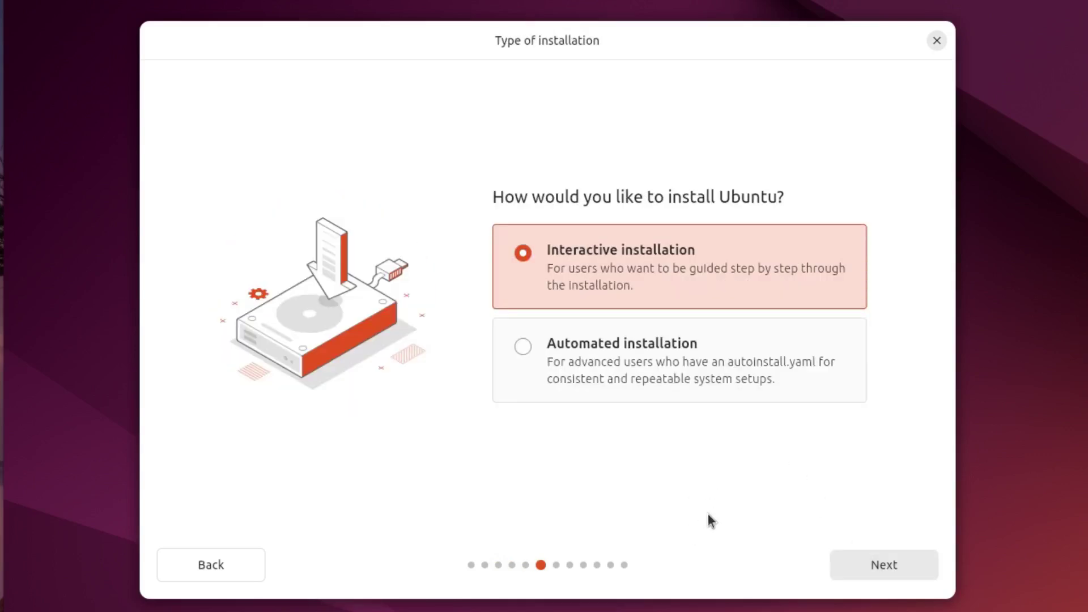
pyautogui.click(850, 563)
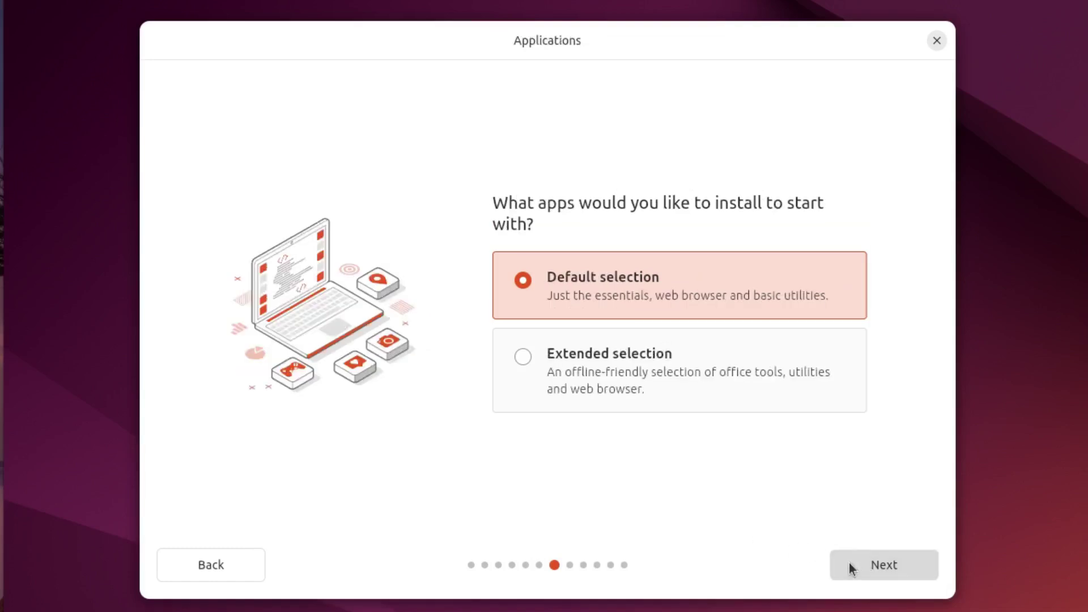
pyautogui.click(607, 361)
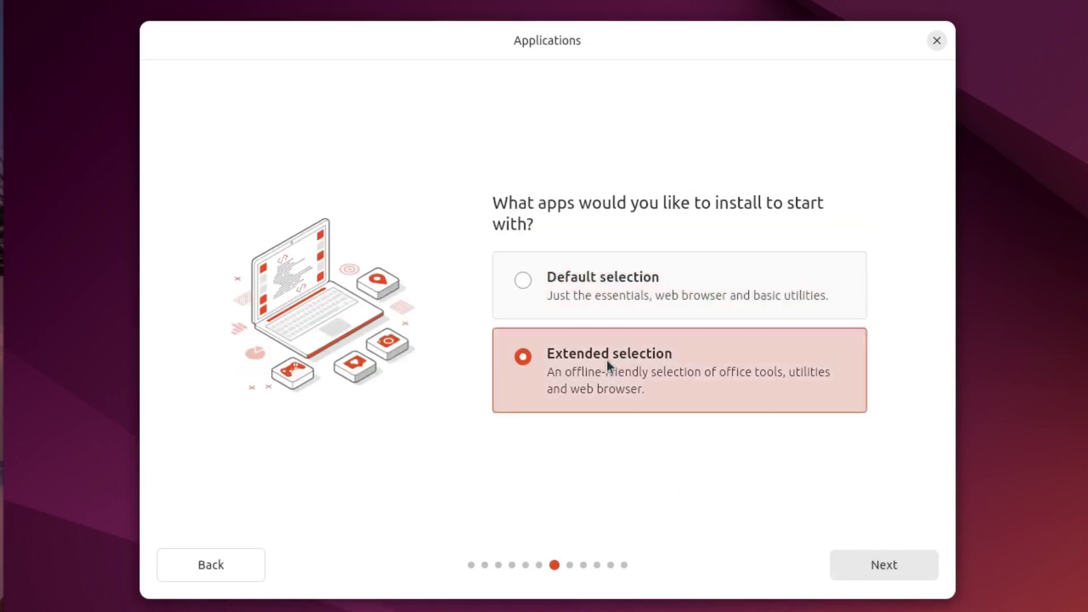
pyautogui.click(845, 564)
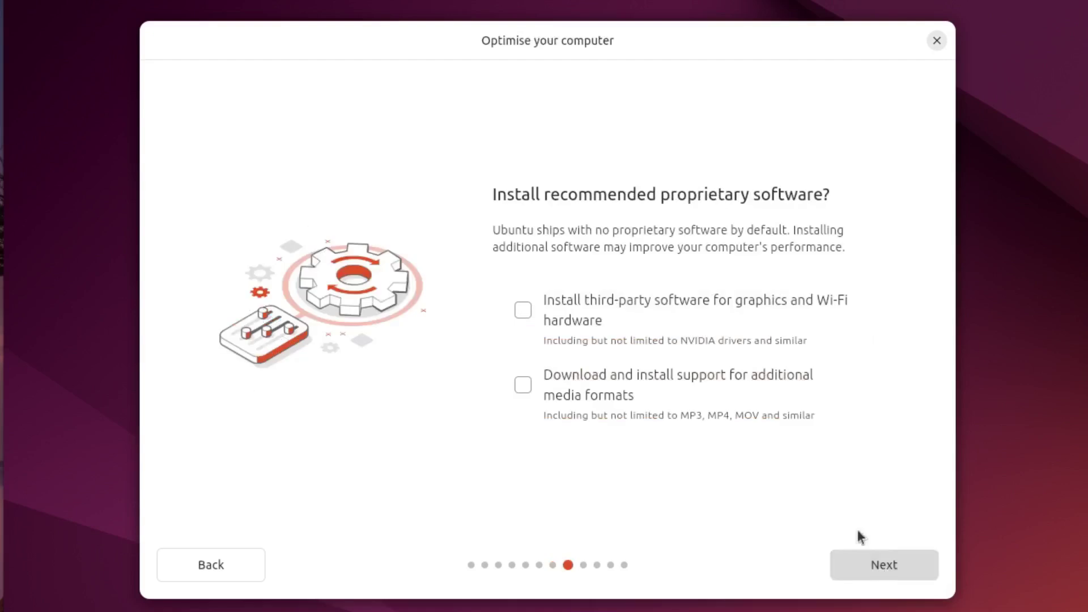
pyautogui.click(522, 313)
pyautogui.click(524, 387)
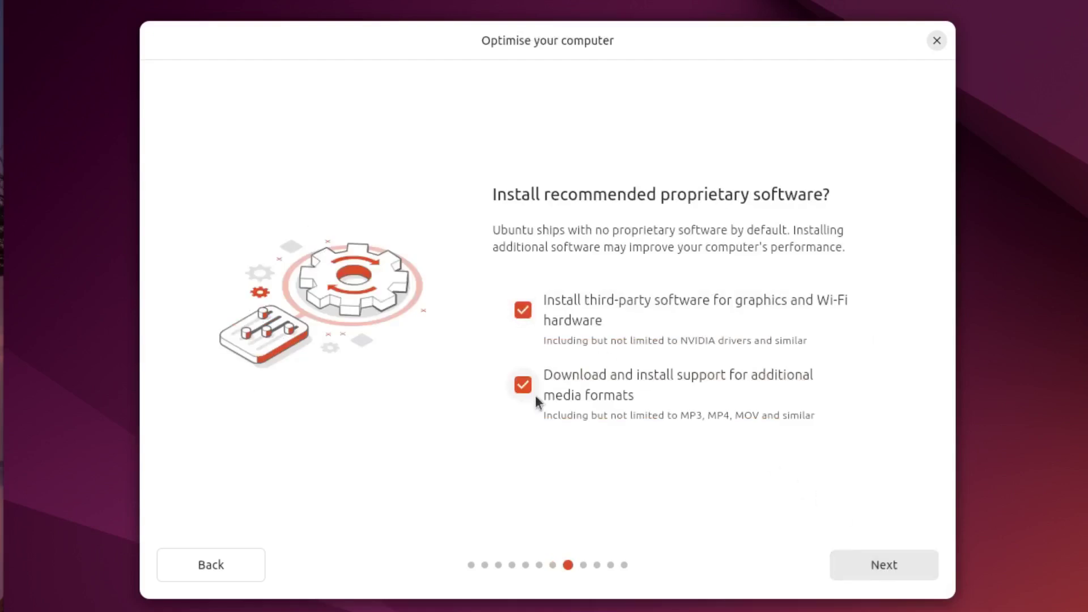
pyautogui.click(858, 567)
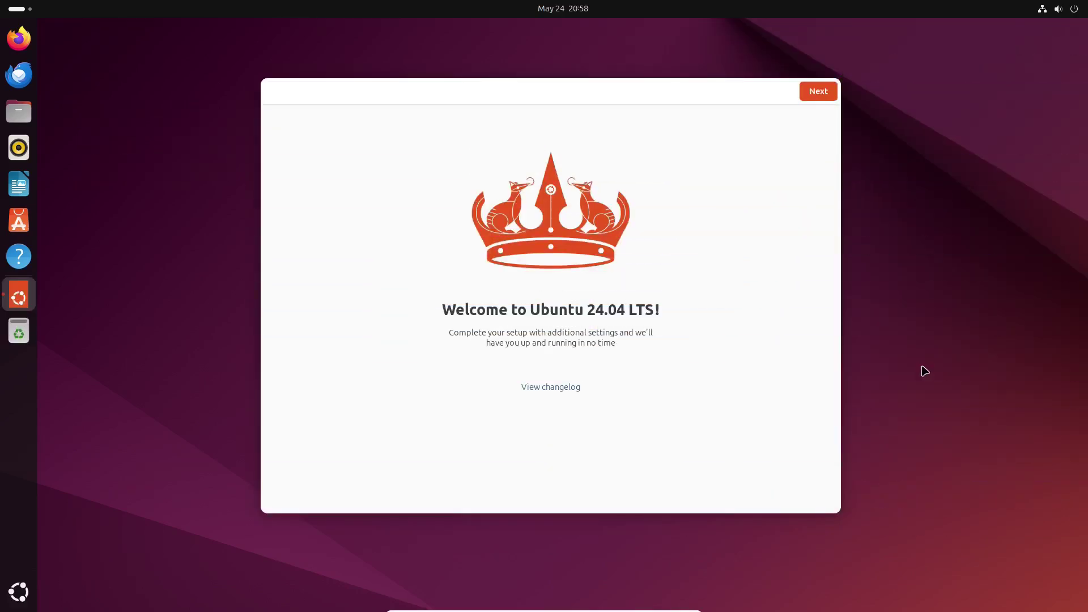
# Go through Welcome to Ubuntu, skip Ubuntu Pro, keep system data sharing, and finish.
pyautogui.click(824, 92)
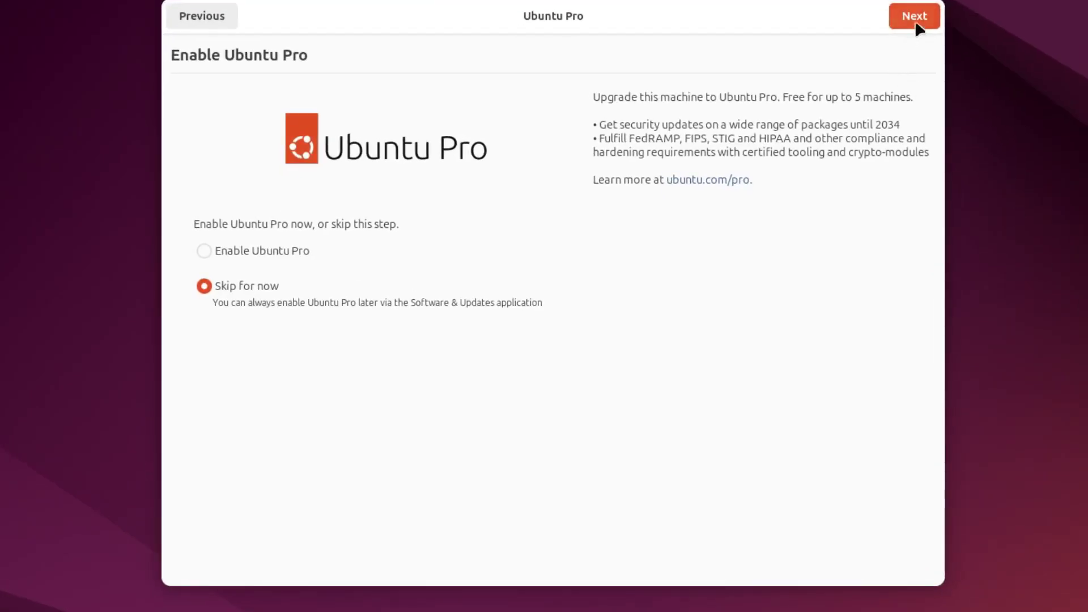
pyautogui.click(914, 16)
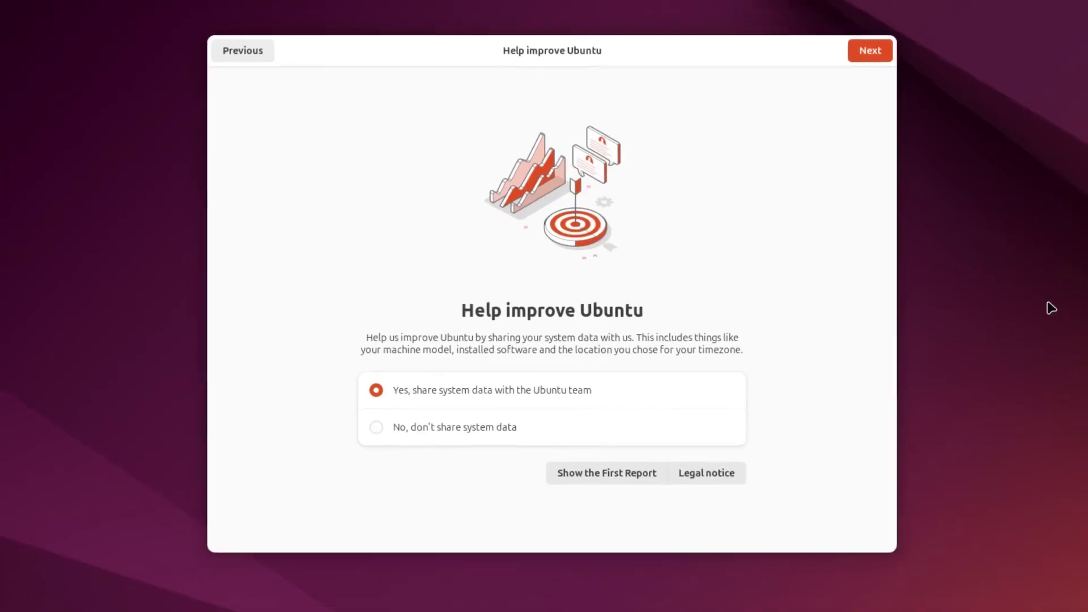
pyautogui.click(881, 51)
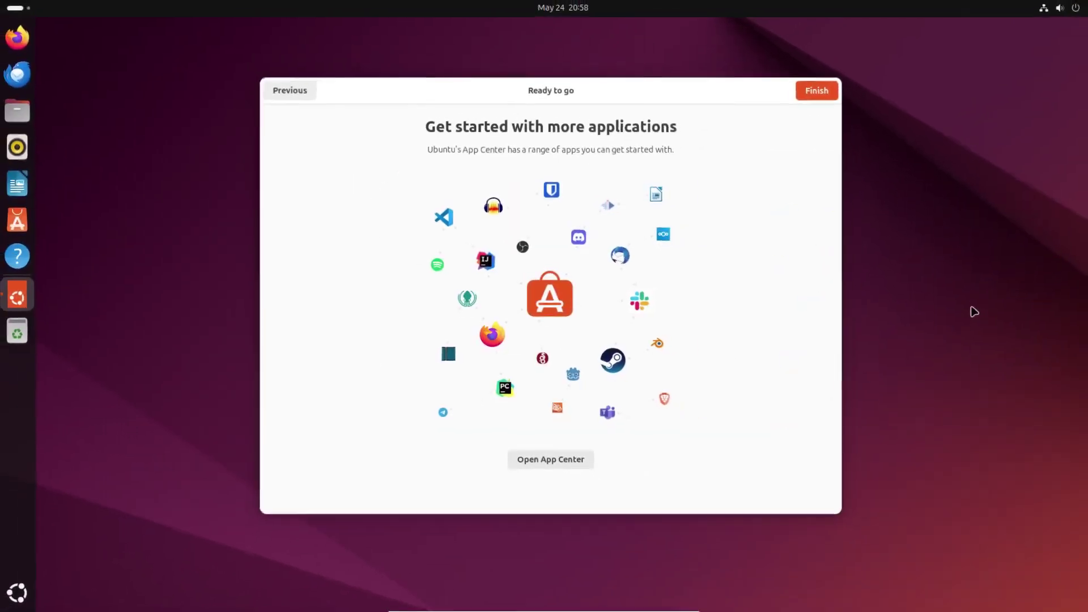
pyautogui.click(821, 92)
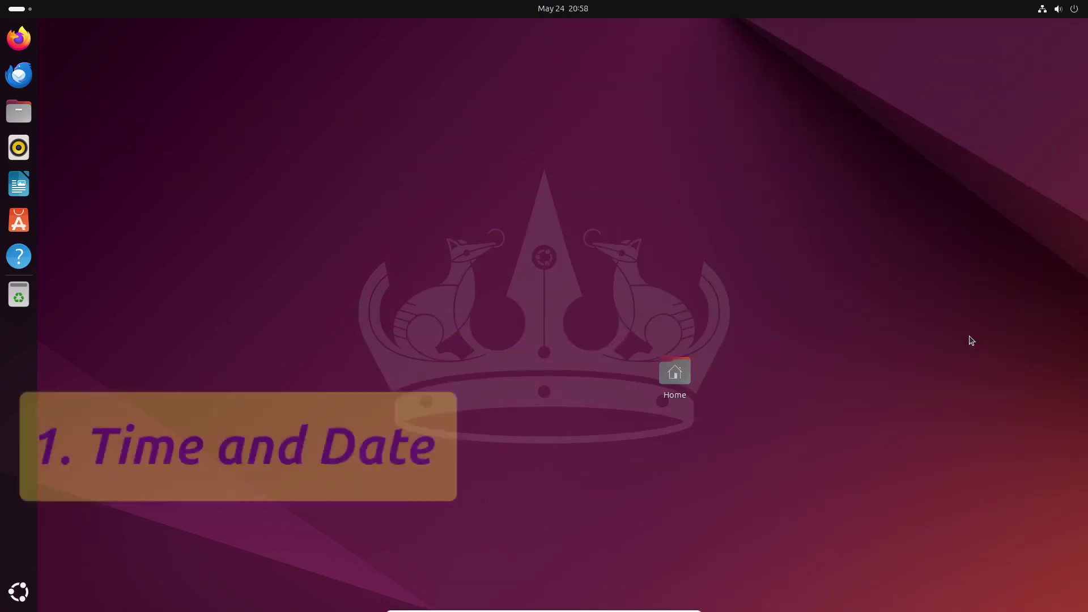
# Run timedatectl set-local-rtc 1 in a new Terminal window.
pyautogui.click(18, 591)
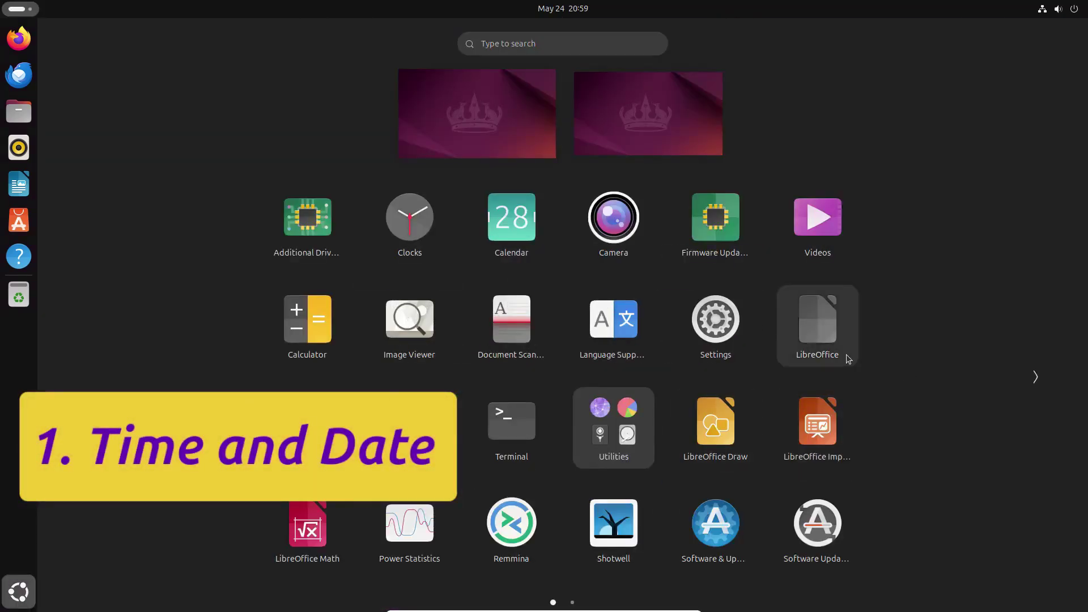
pyautogui.click(498, 428)
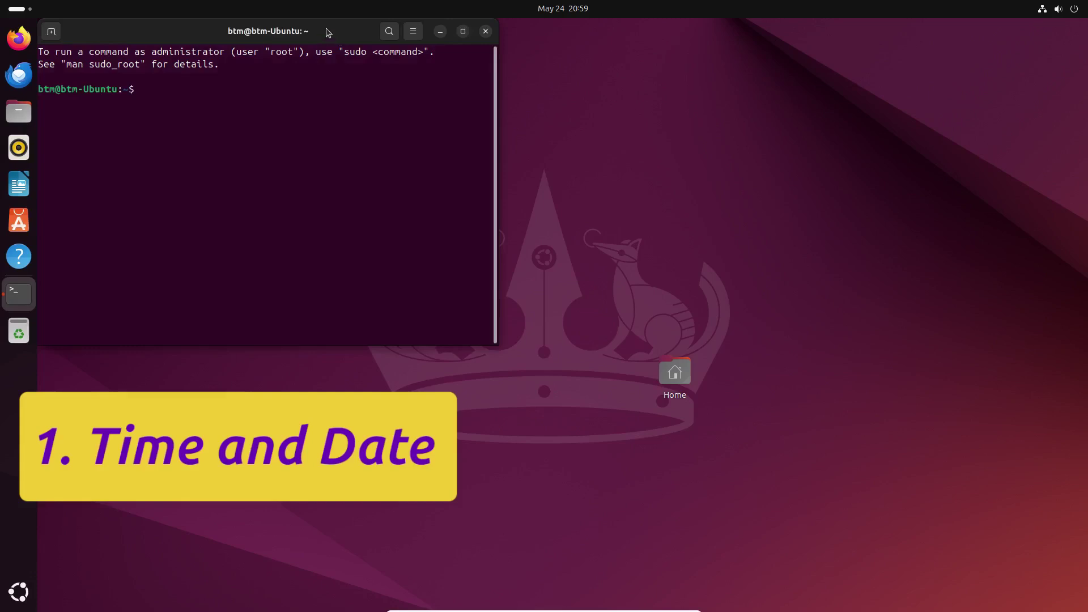
pyautogui.moveTo(328, 32); pyautogui.dragTo(622, 112)
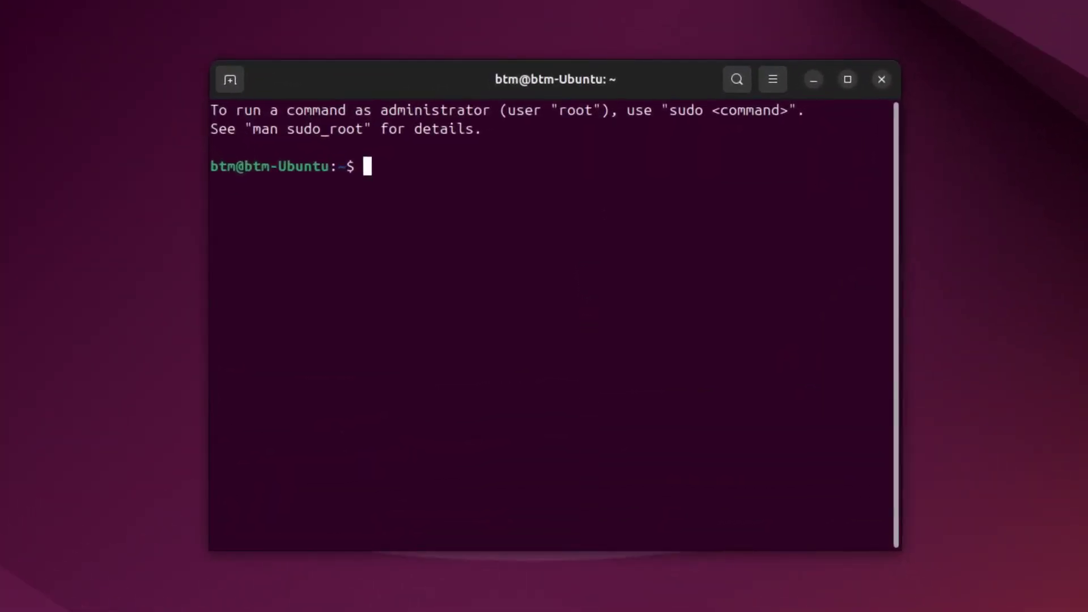
pyautogui.write('timedatec')
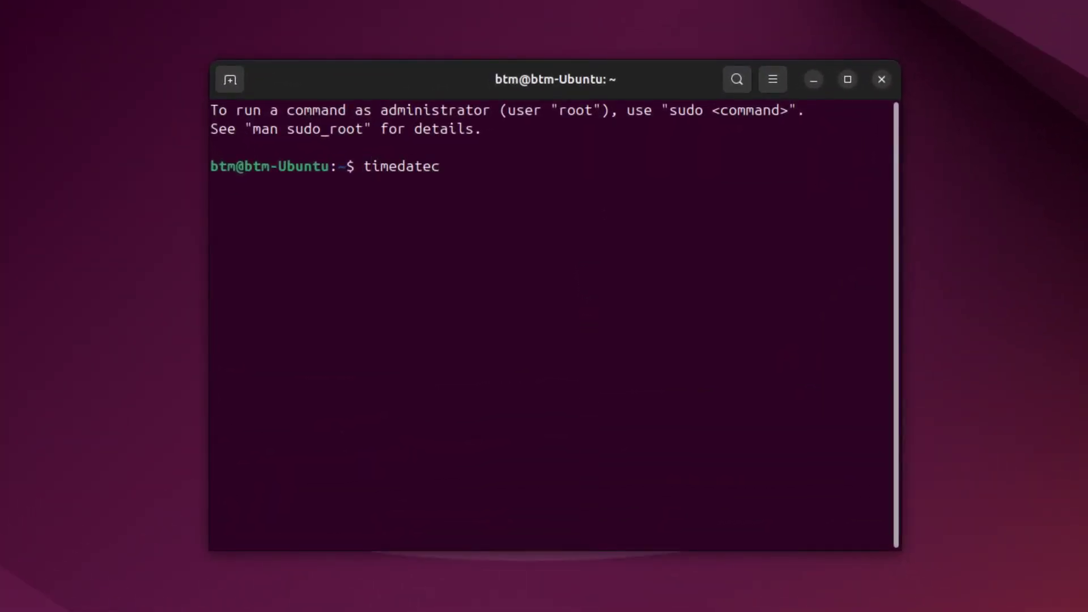
pyautogui.write('tl set-local-rtc')
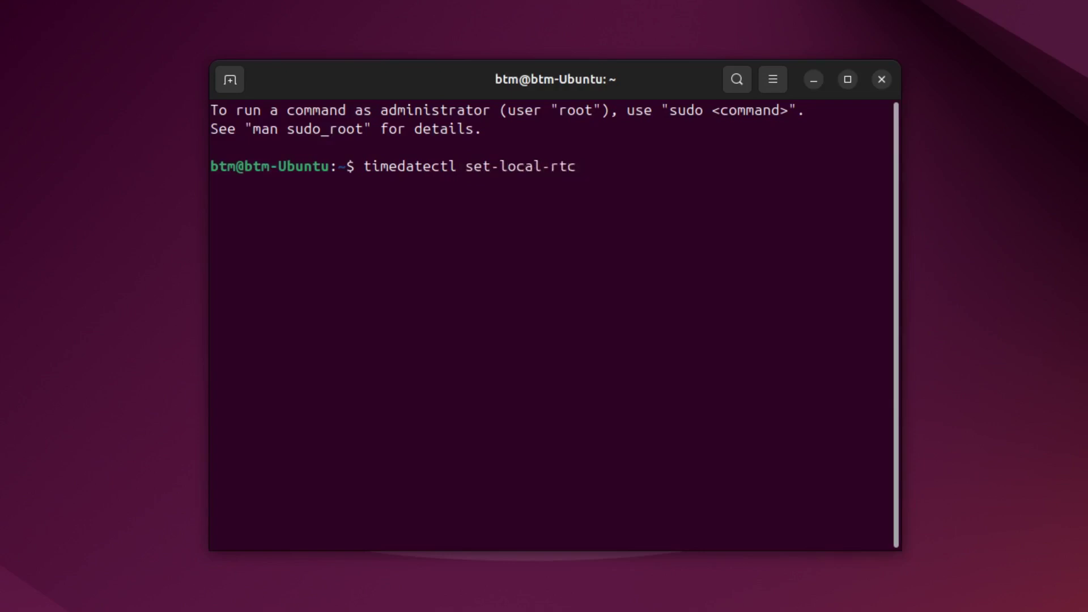
pyautogui.write(' 1')
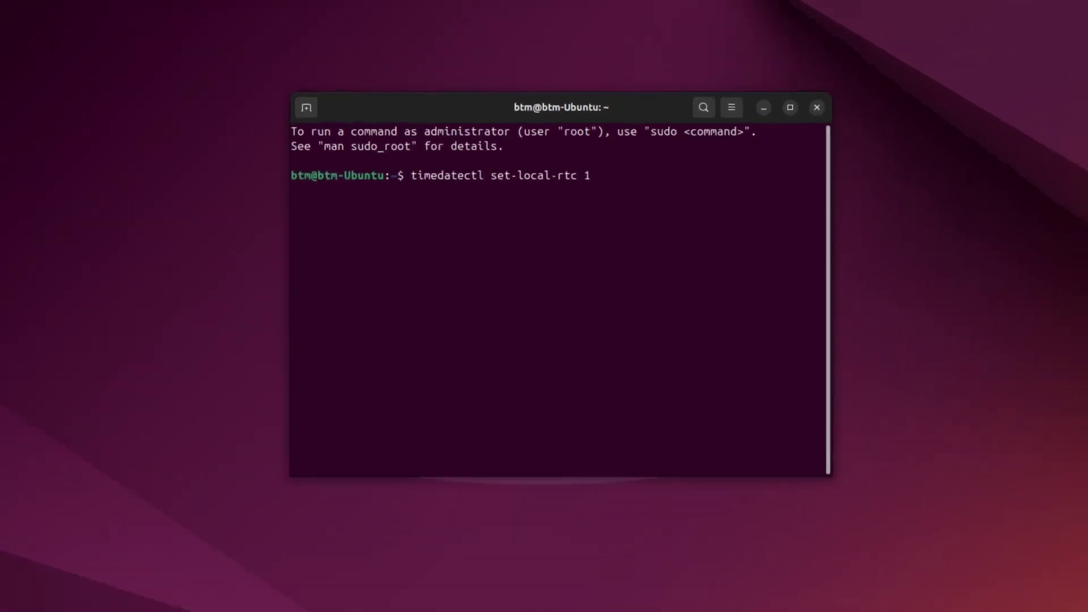
pyautogui.press('Return')
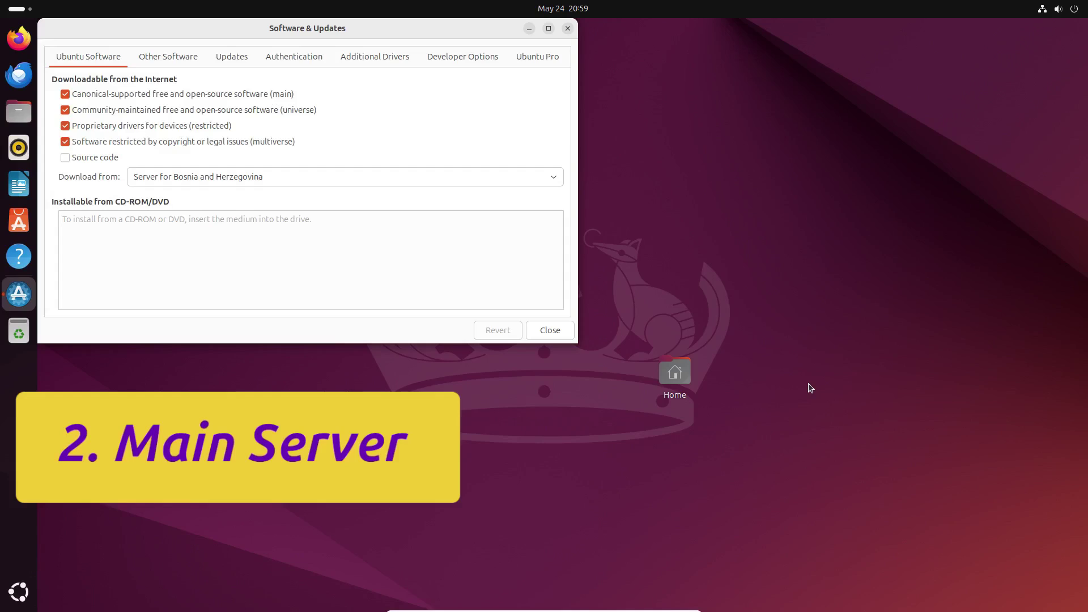
# Set Download from to Main server and authorise the change with the password.
pyautogui.moveTo(394, 40); pyautogui.dragTo(577, 143)
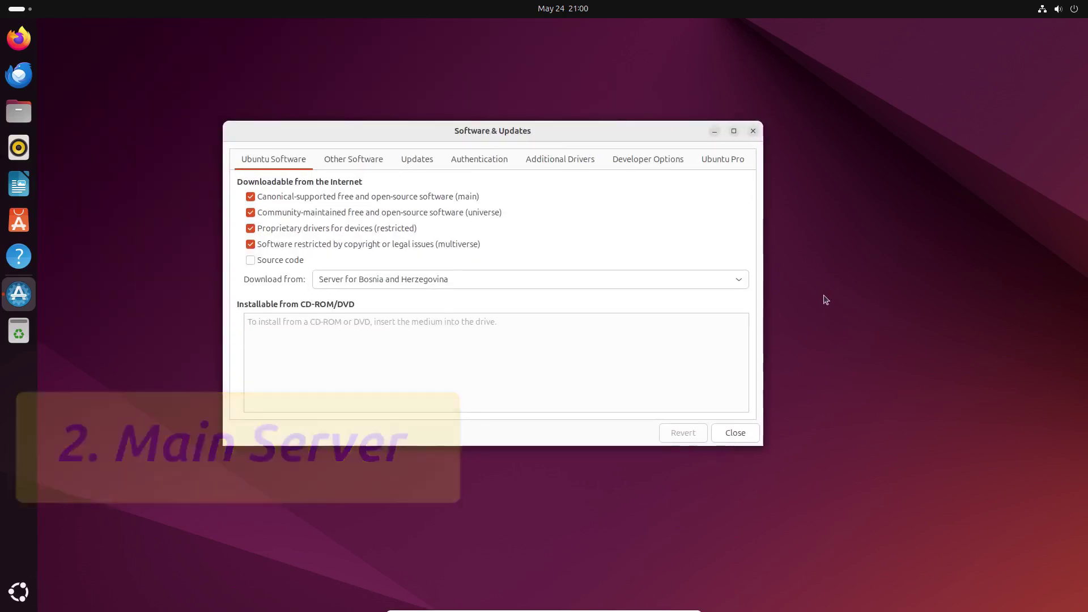
pyautogui.click(721, 283)
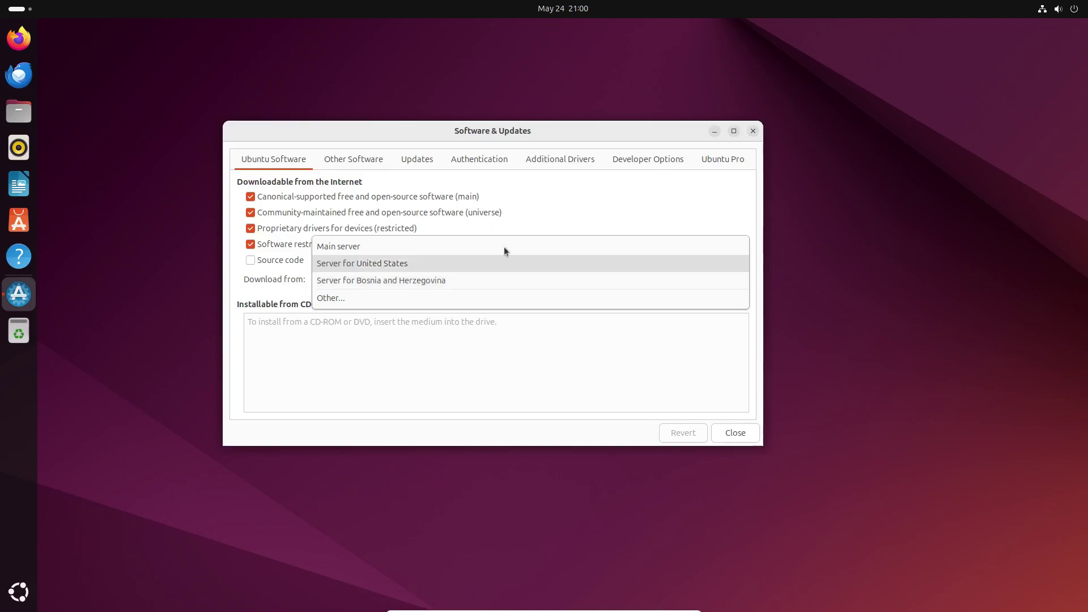
pyautogui.click(427, 244)
pyautogui.write('*****')
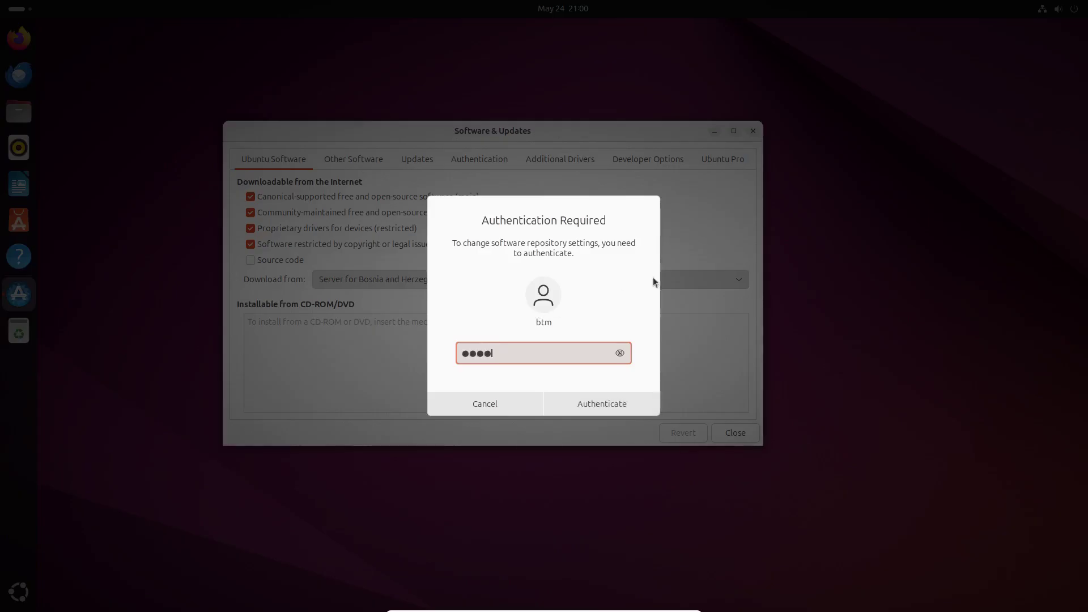
pyautogui.click(604, 409)
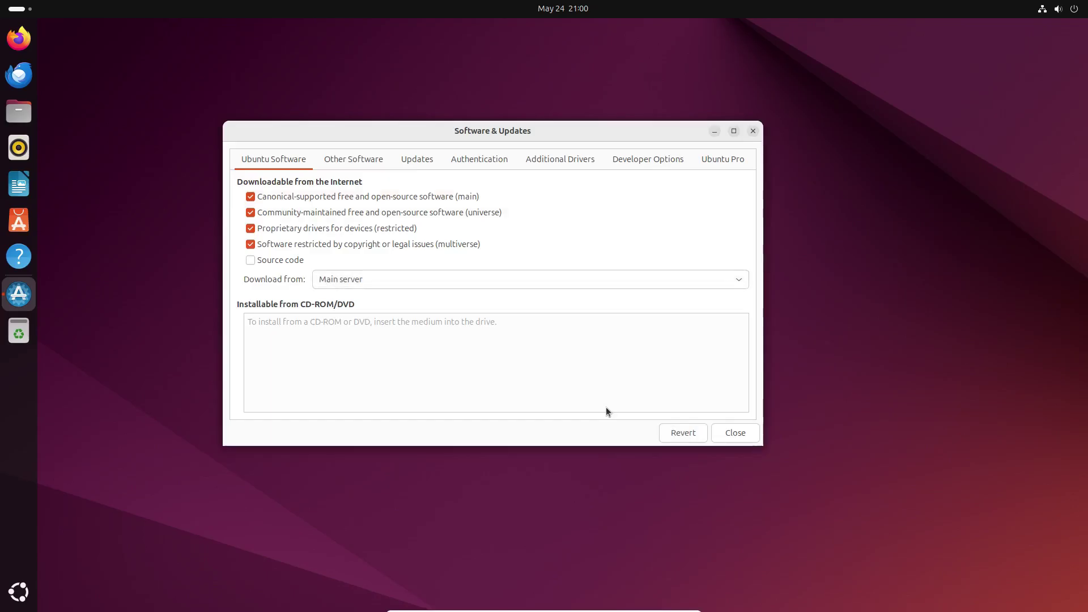
# Look over the Authentication and Additional Drivers tabs, then close and reload the software cache.
pyautogui.hotkey('ctrl', 'pagedown')
pyautogui.hotkey('ctrl', 'pagedown')
pyautogui.hotkey('ctrl', 'pagedown')
pyautogui.click(560, 161)
pyautogui.click(739, 434)
pyautogui.click(584, 333)
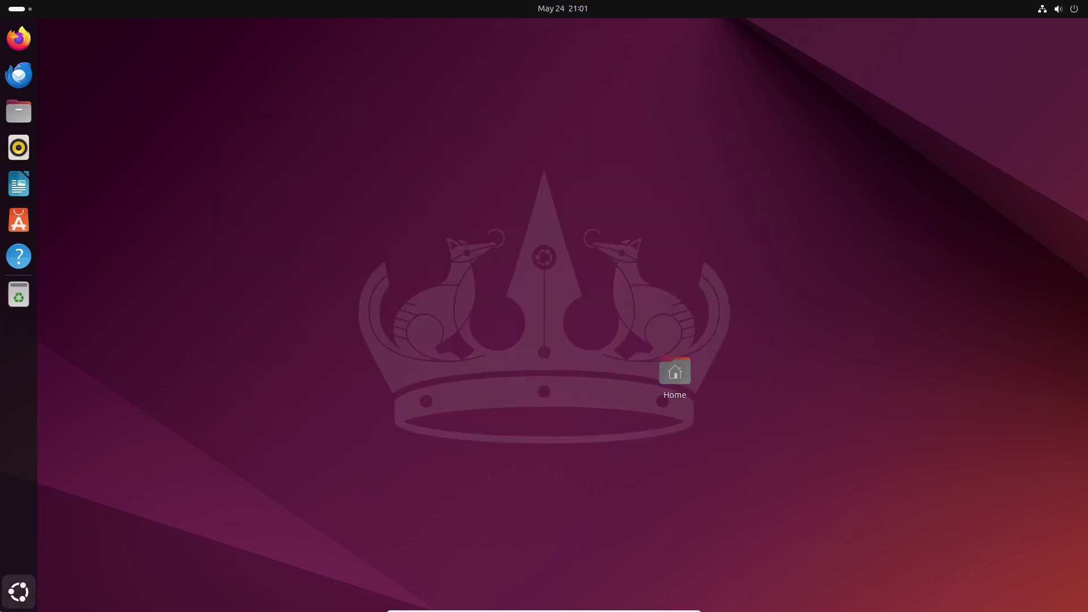
# Launch Software Updater and install the available updates.
pyautogui.click(7, 602)
pyautogui.click(816, 527)
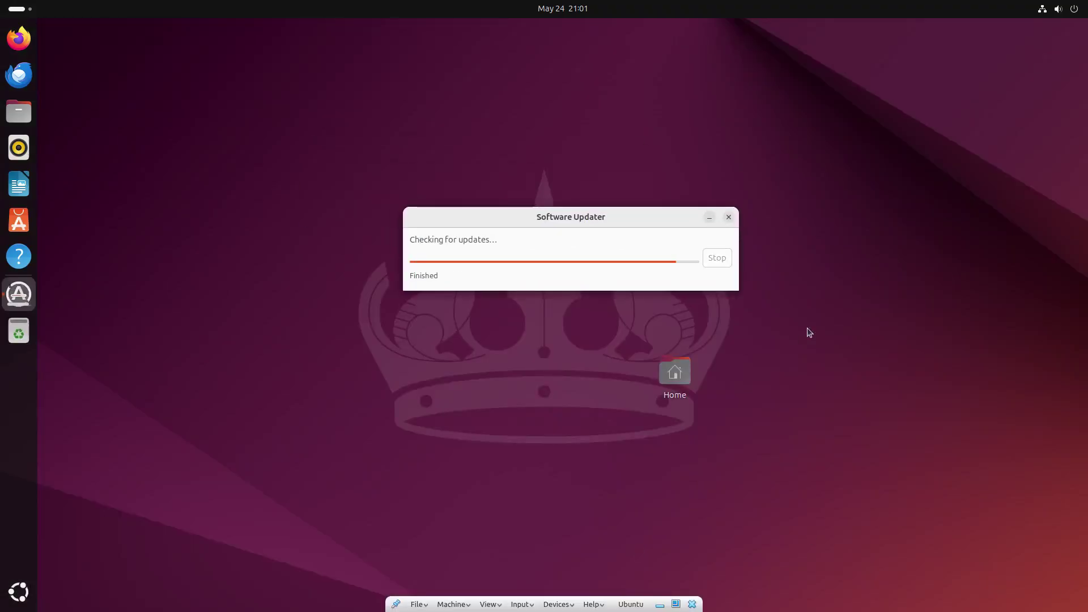
pyautogui.click(657, 318)
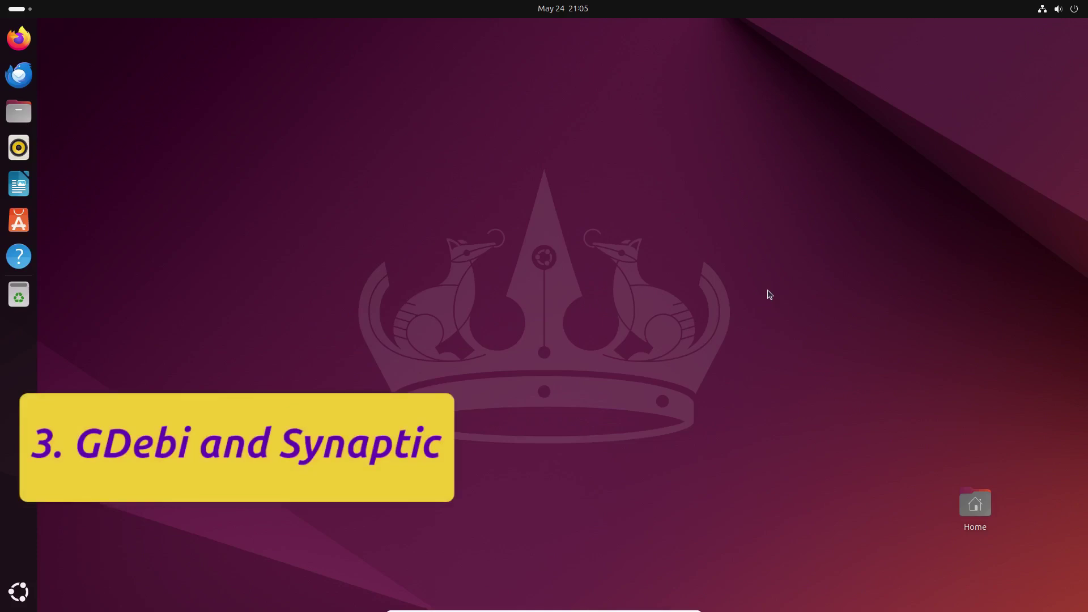
# Run snap refresh in a new Terminal and authenticate with the account password.
pyautogui.click(24, 582)
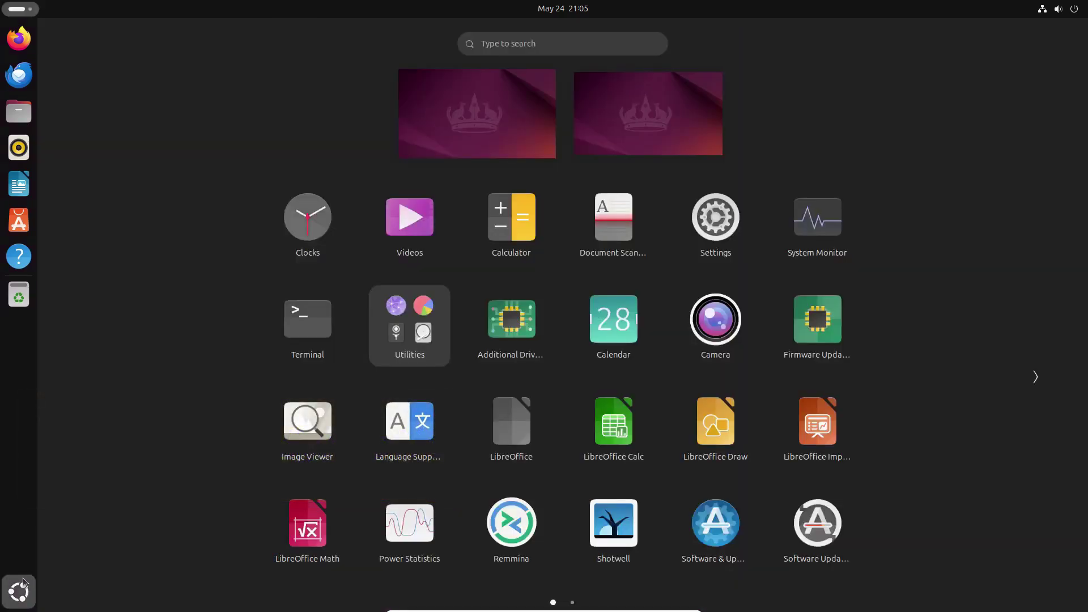
pyautogui.click(301, 328)
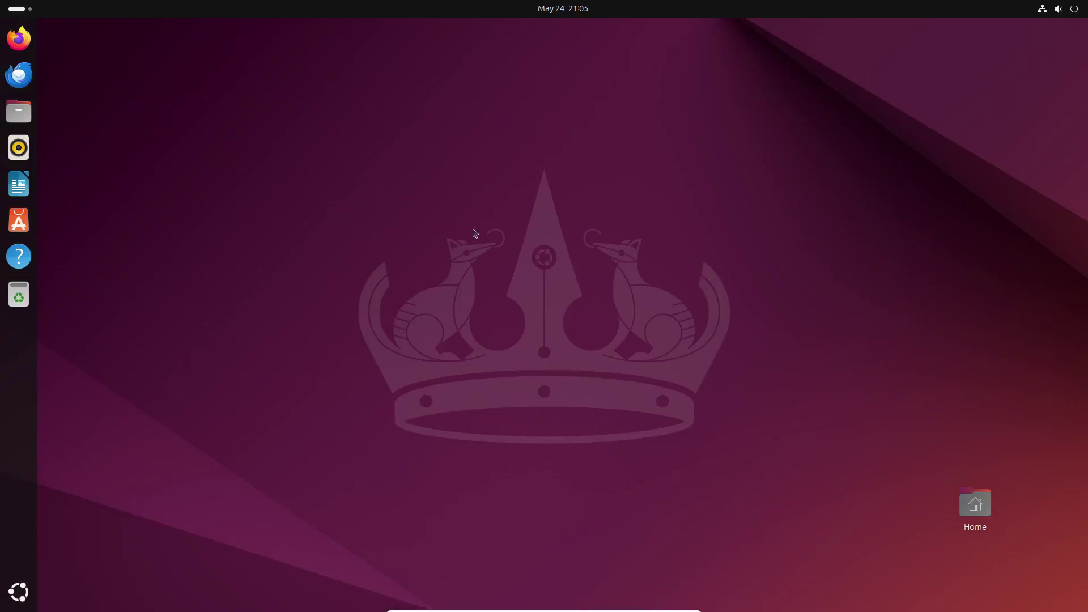
pyautogui.moveTo(345, 30); pyautogui.dragTo(679, 140)
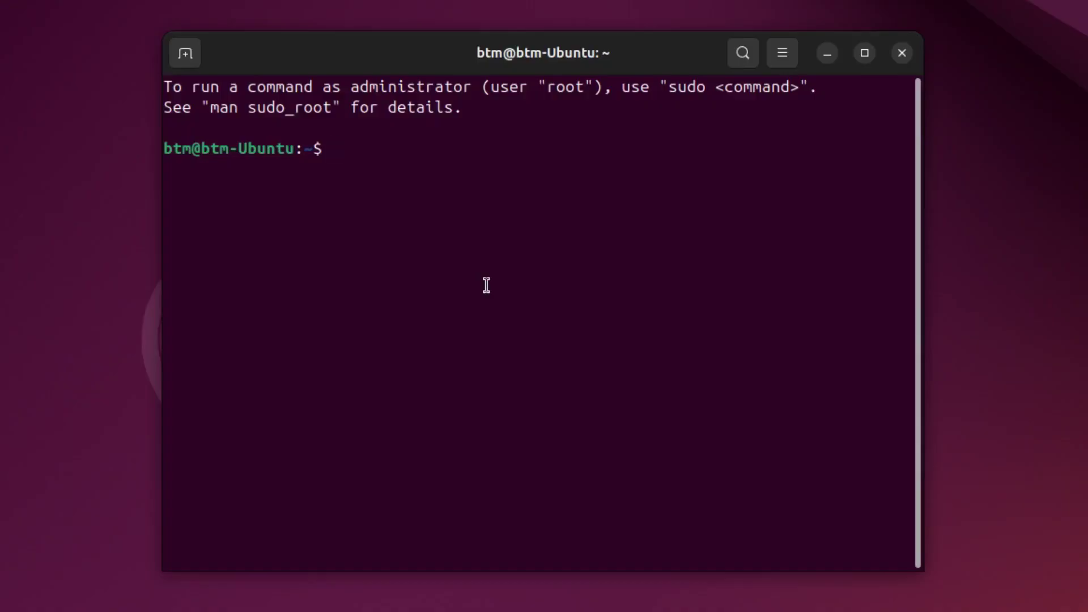
pyautogui.write('snap refresh')
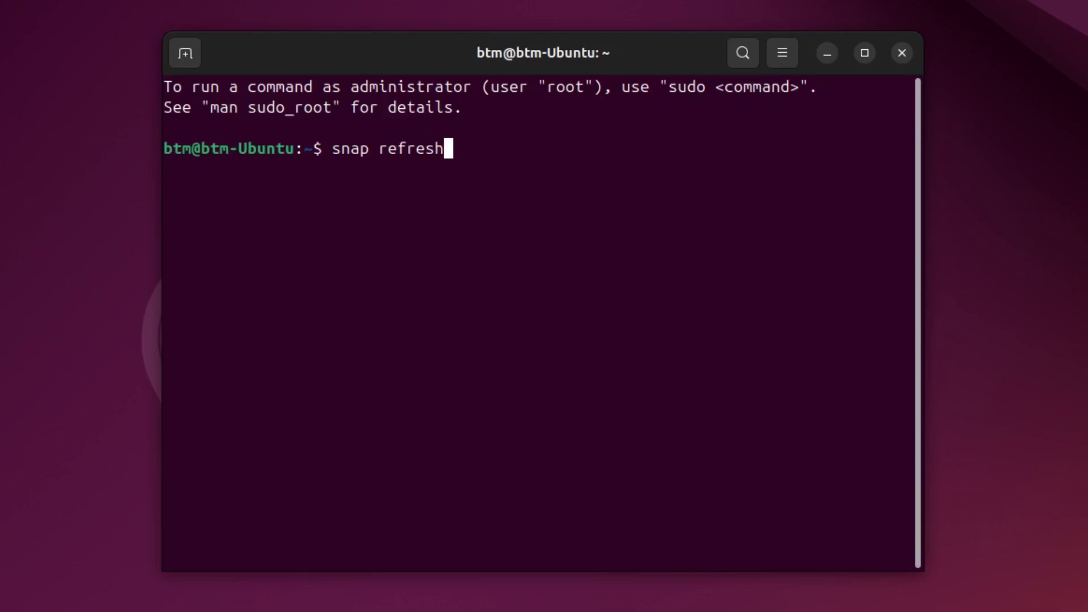
pyautogui.press('Return')
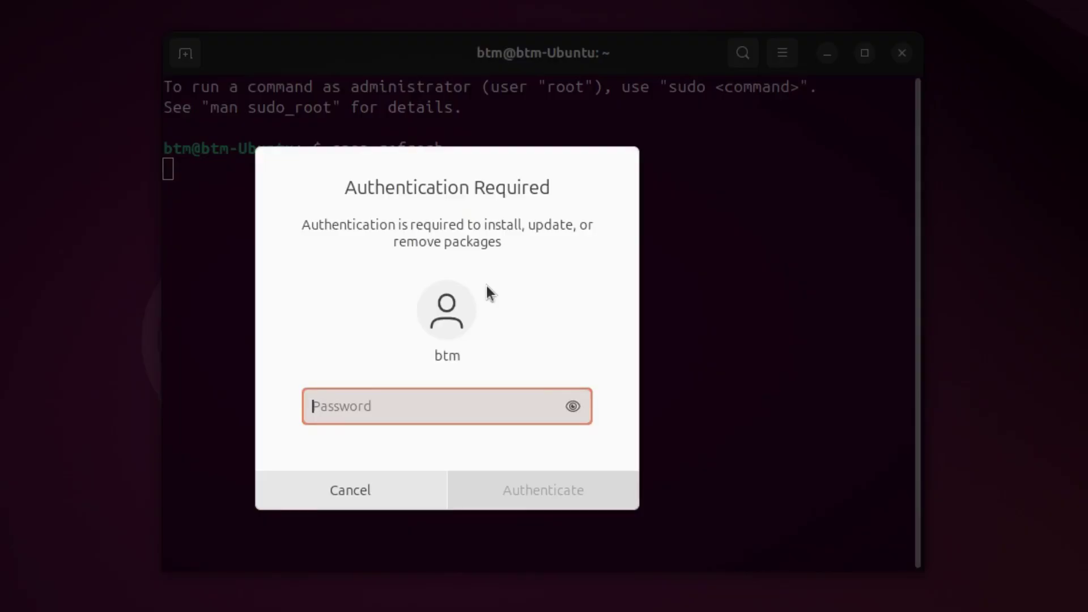
pyautogui.write('****')
pyautogui.press('Return')
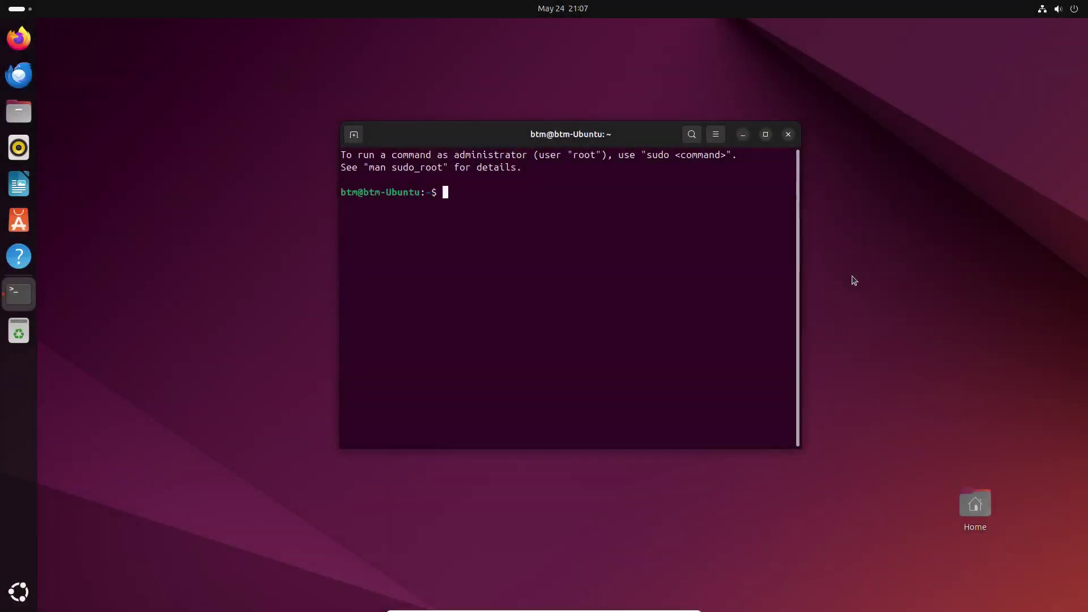
# Install gdebi with sudo apt install, answering y, then start typing the synaptic install command.
pyautogui.write('sudo apt install gdebi')
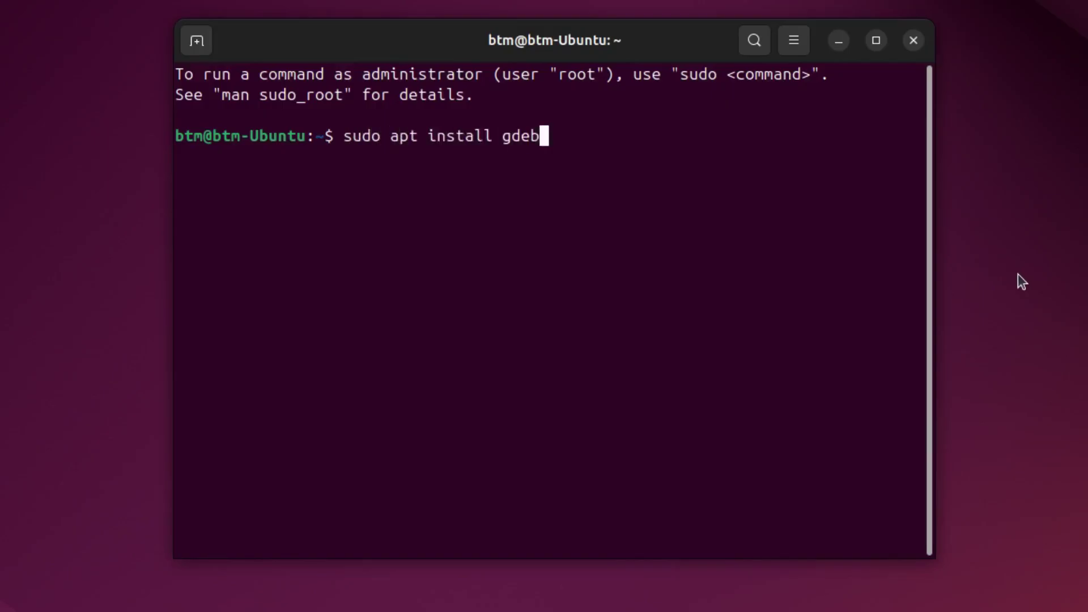
pyautogui.press('Return')
pyautogui.press('Return')
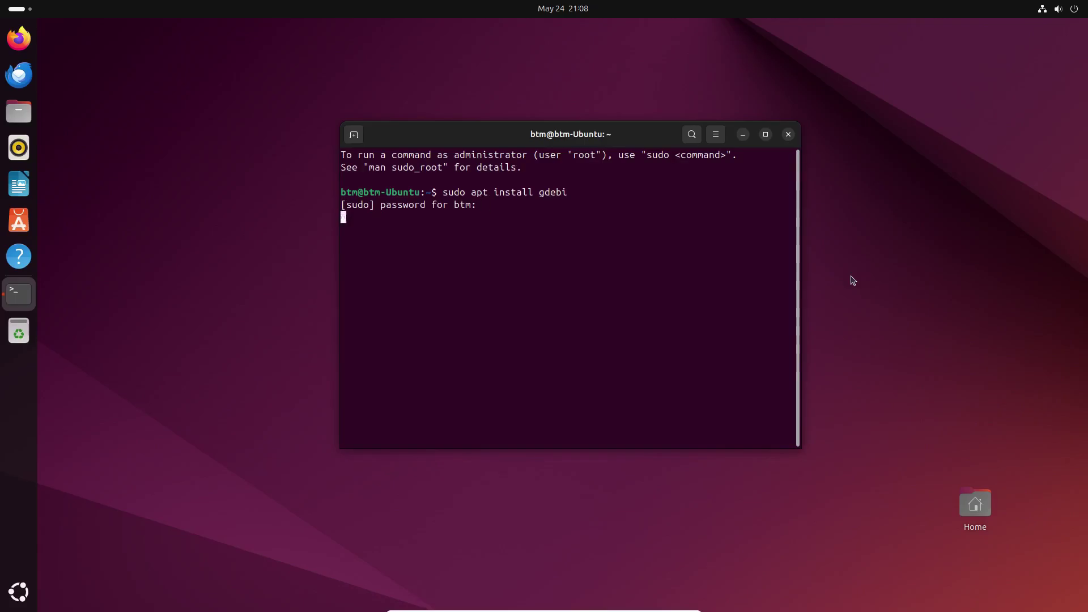
pyautogui.write('y')
pyautogui.press('Return')
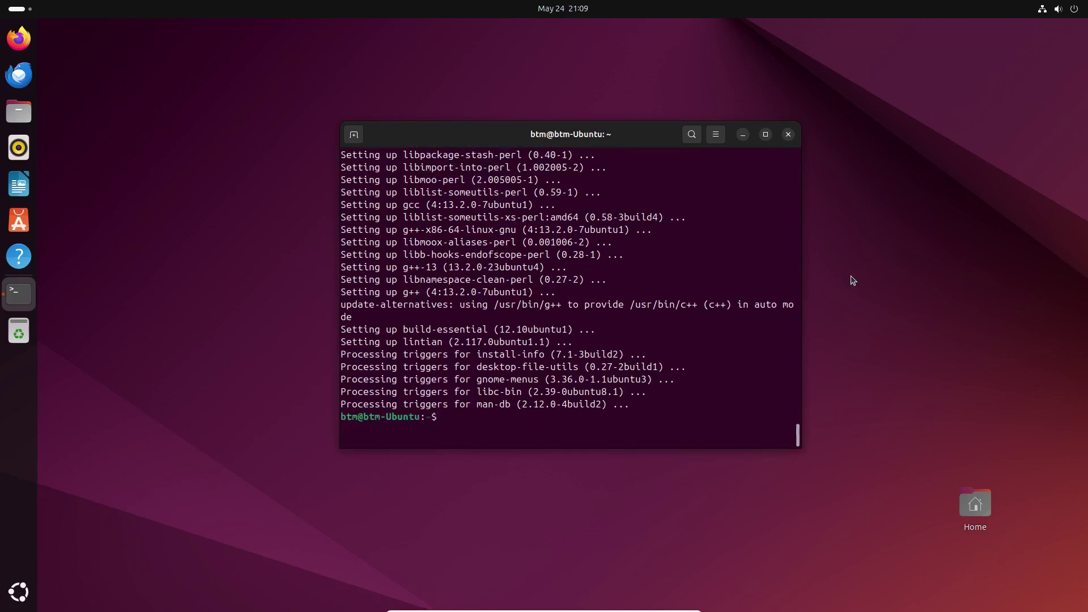
pyautogui.write('o a')
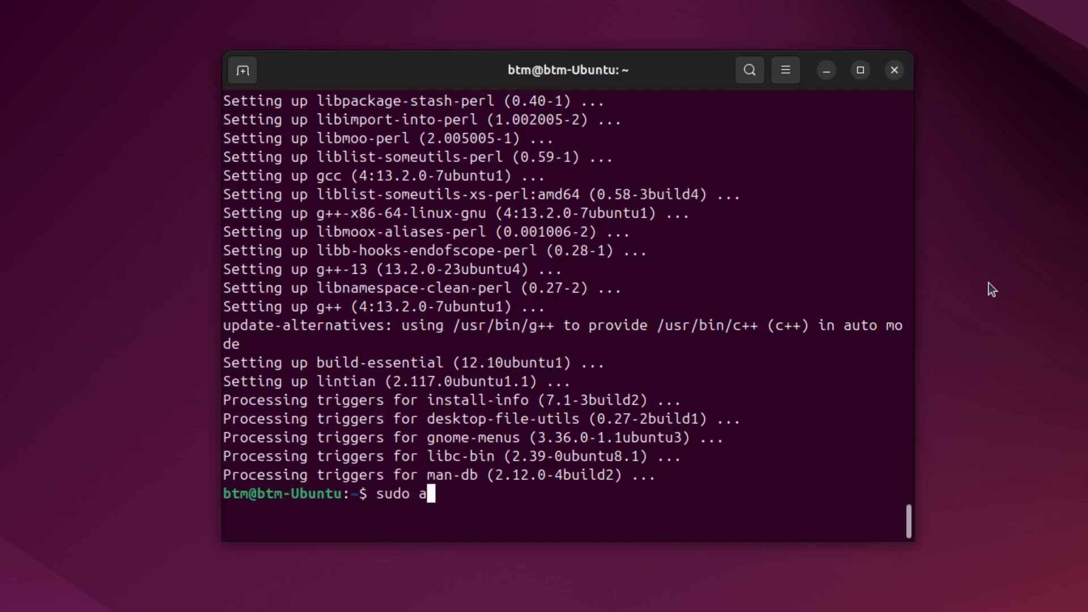
pyautogui.write('pt install sy')
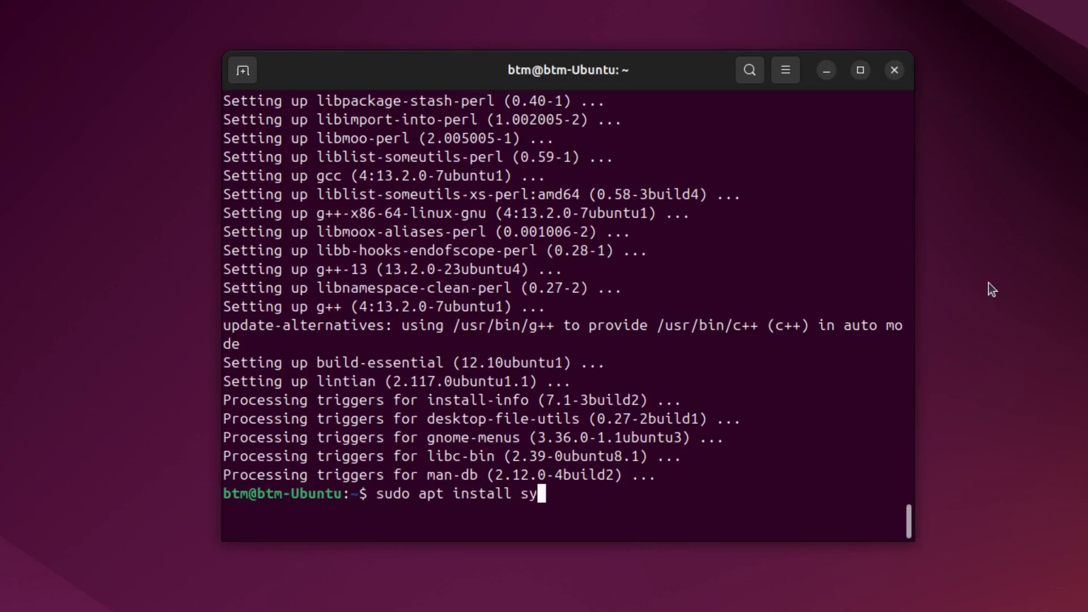
pyautogui.write('naptic')
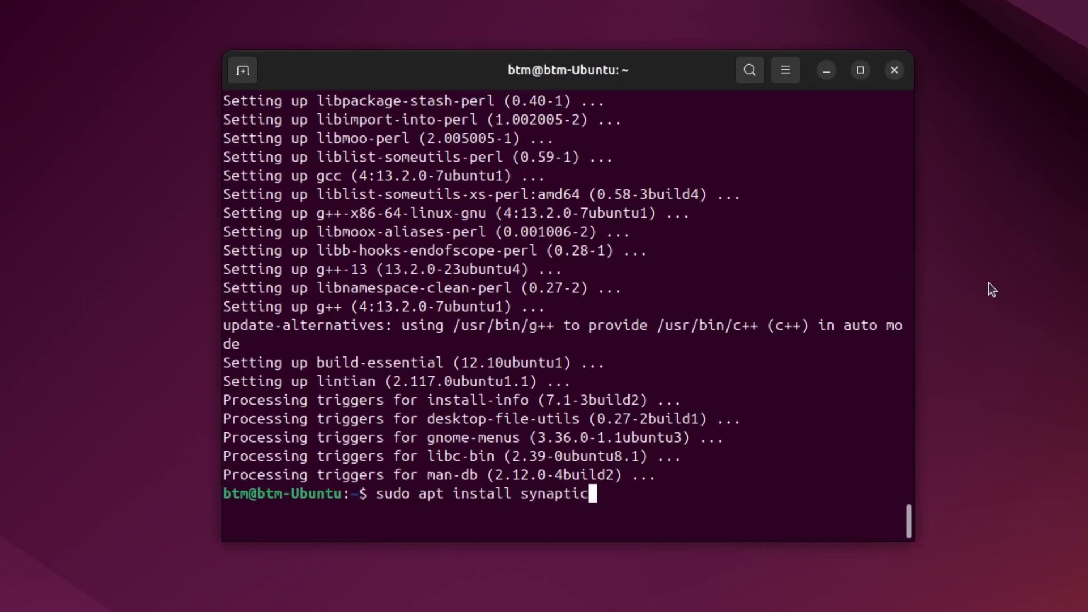
# Run sudo apt install synaptic and confirm at the [Y/n] prompt.
pyautogui.press('Return')
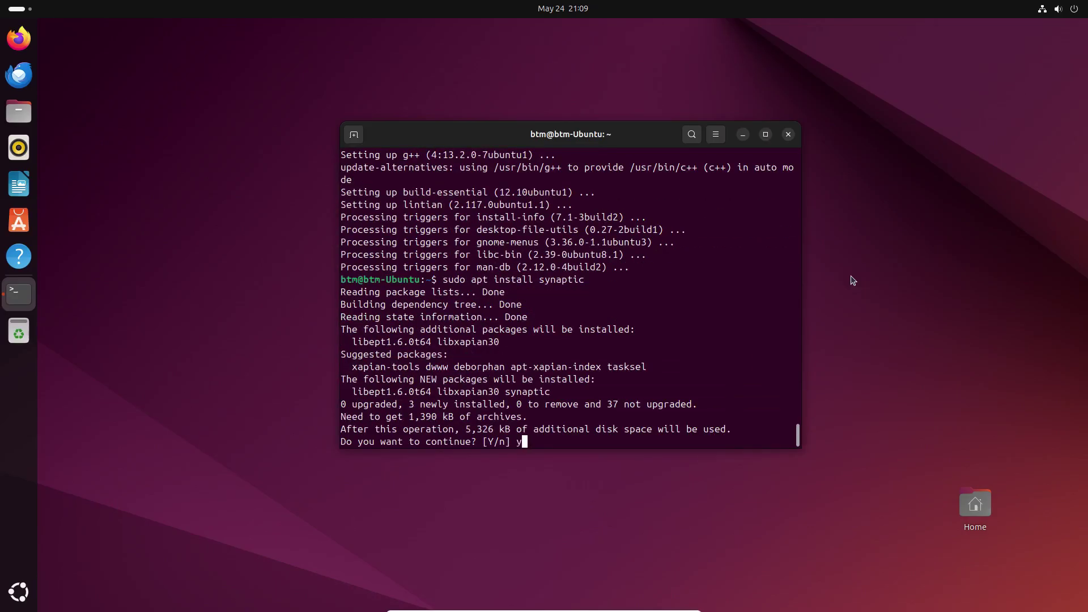
pyautogui.press('Return')
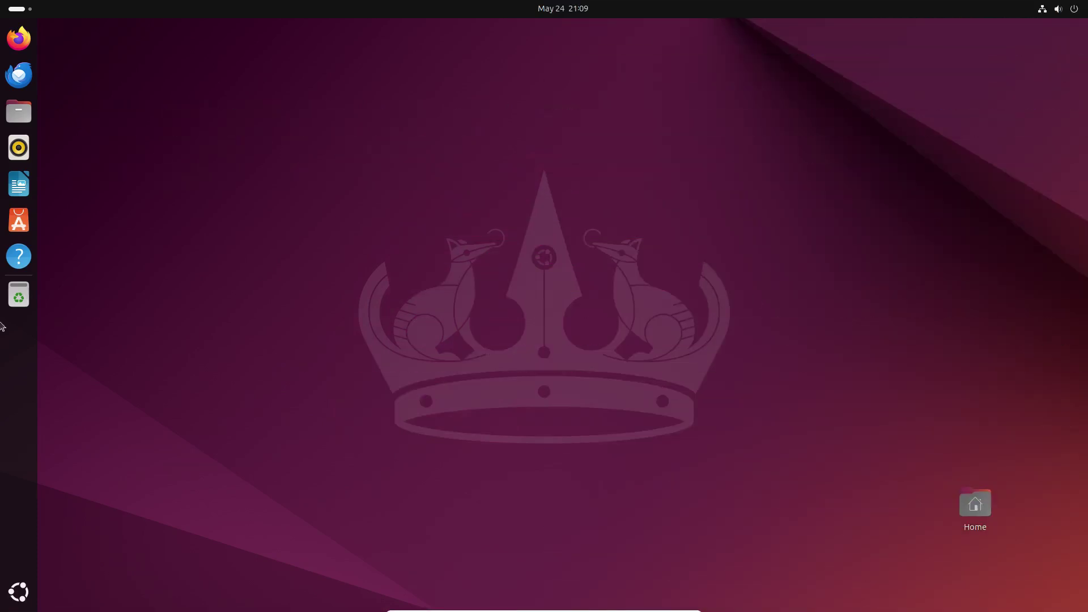
# Launch Synaptic Package Manager, authenticate, and reload the package lists.
pyautogui.press('super+a')
pyautogui.write('synaptic')
pyautogui.press('Return')
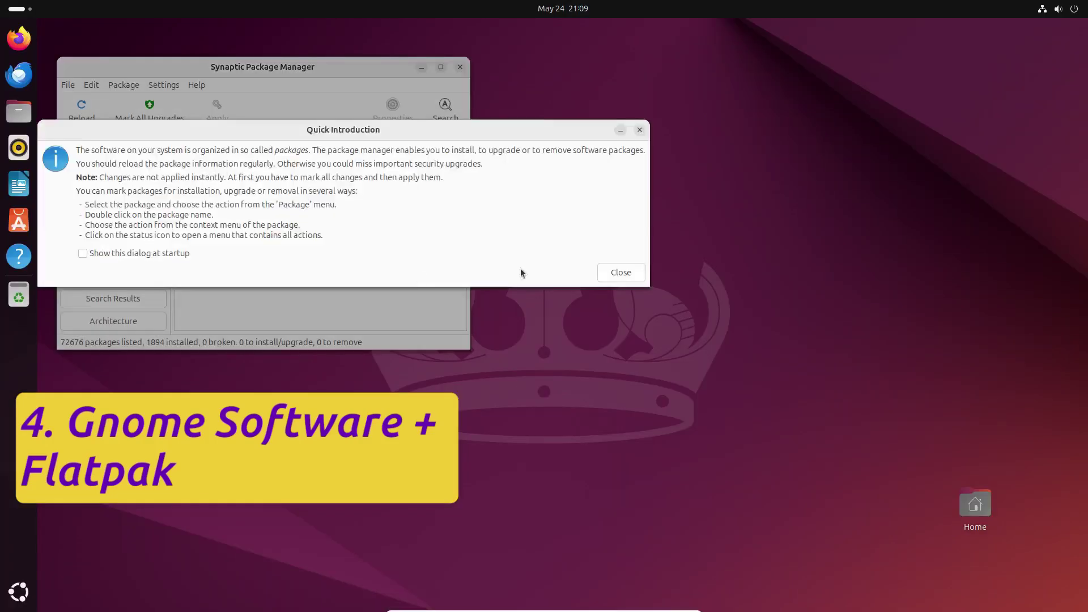
pyautogui.click(619, 272)
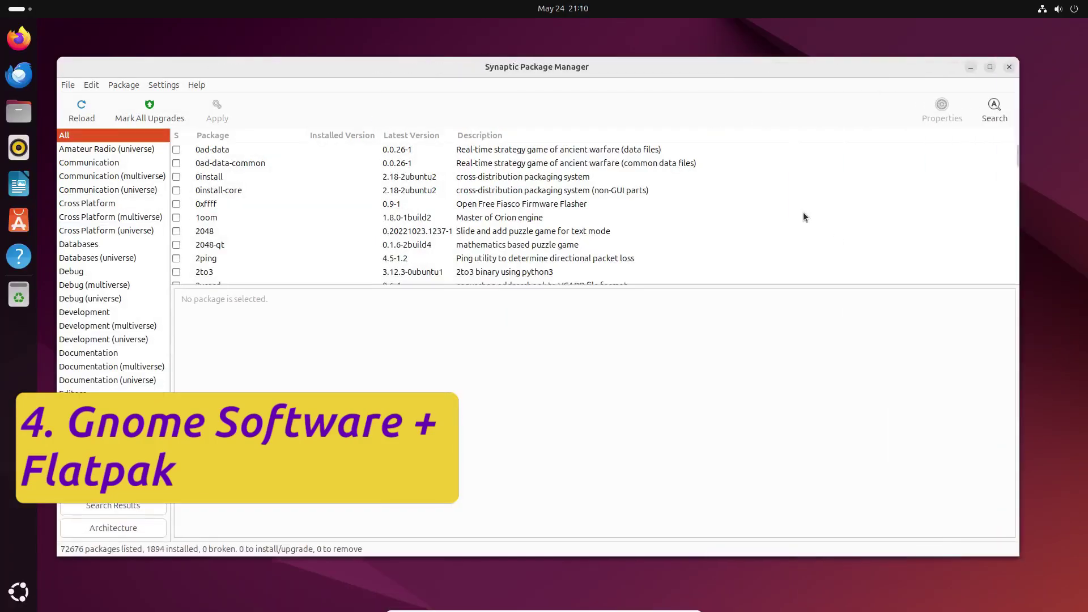
pyautogui.hotkey('ctrl', 'r')
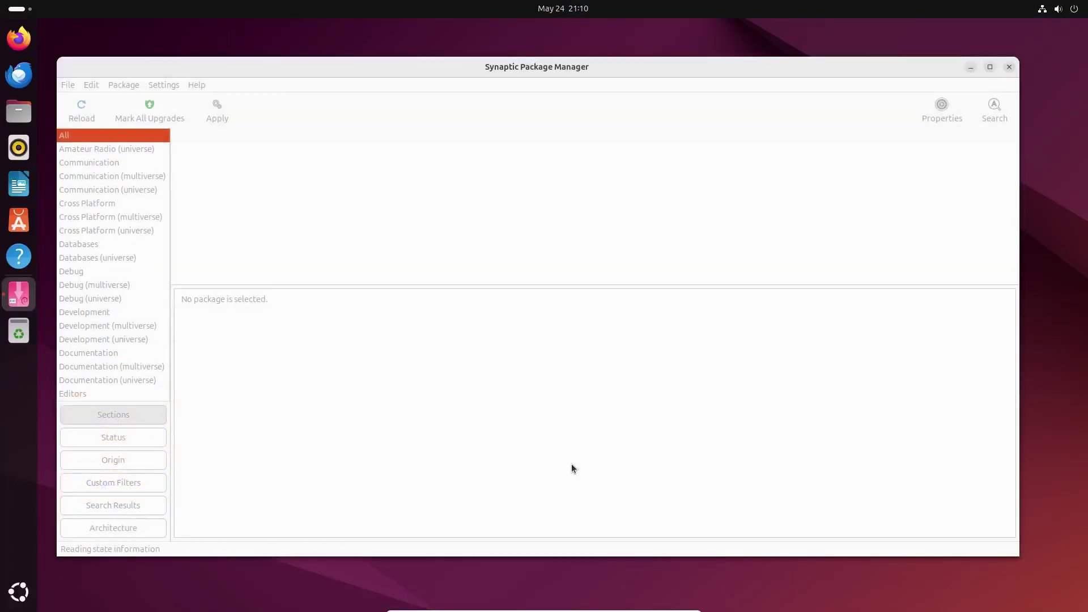
# Mark gnome-software with its common files and snap plugin for installation and apply.
pyautogui.hotkey('ctrl', 'f')
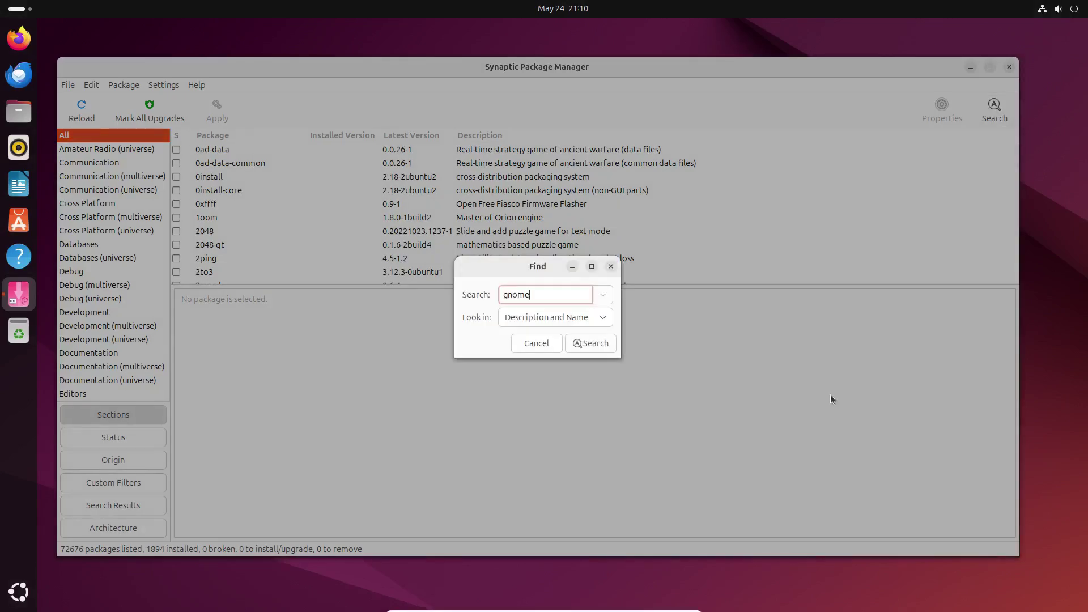
pyautogui.click(613, 346)
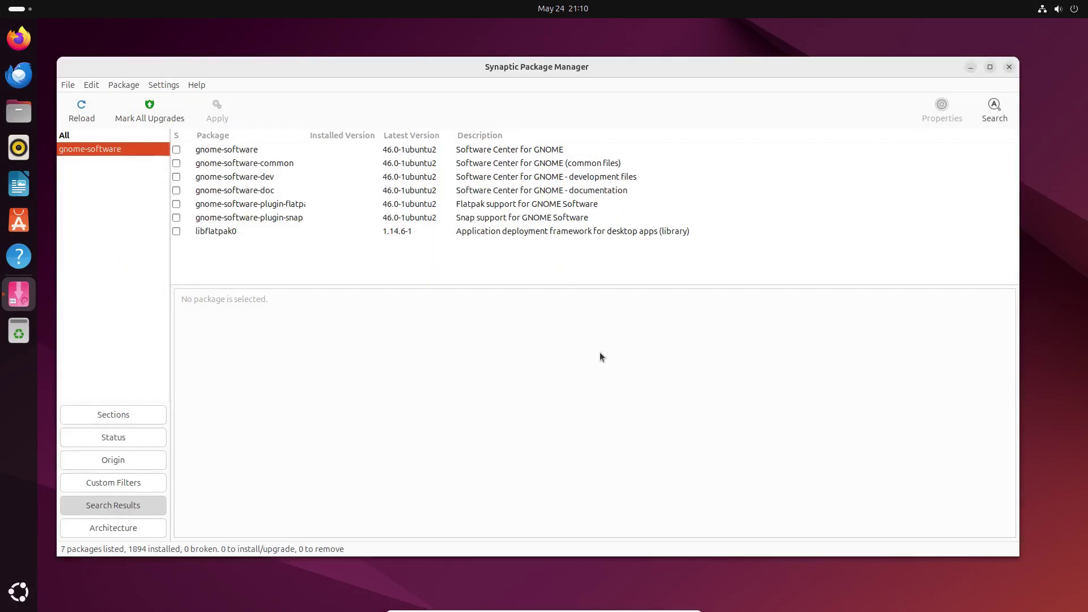
pyautogui.click(314, 149)
pyautogui.rightClick(314, 147)
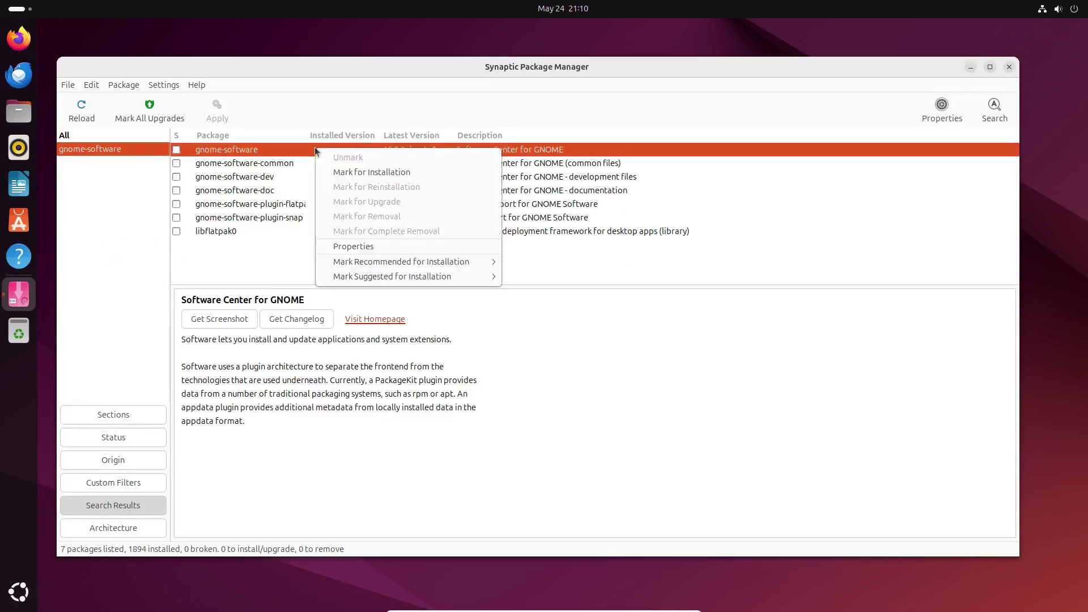
pyautogui.click(347, 170)
pyautogui.press('Return')
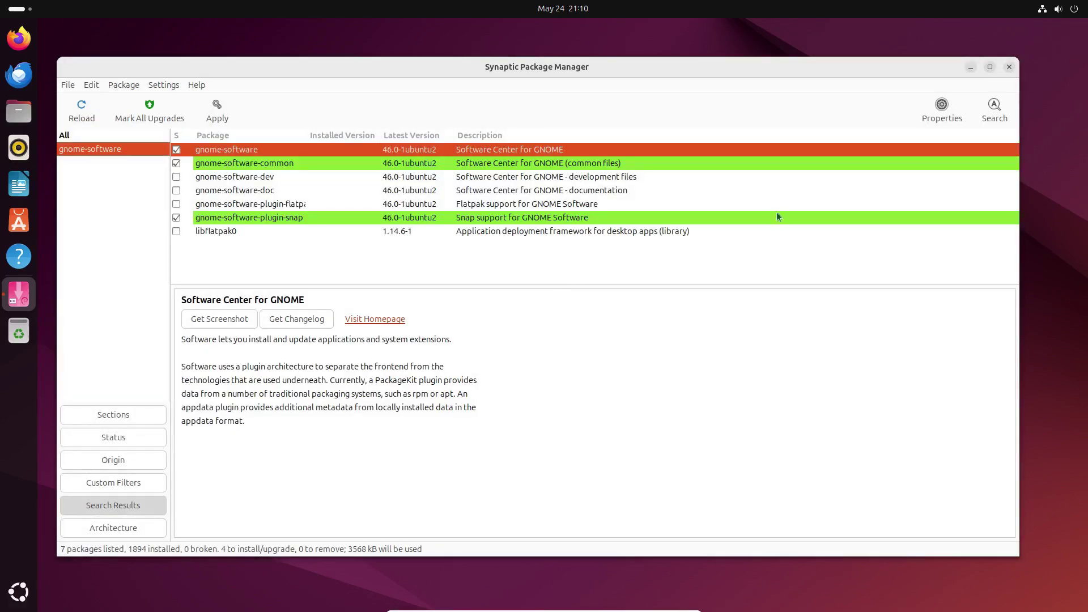
pyautogui.click(217, 105)
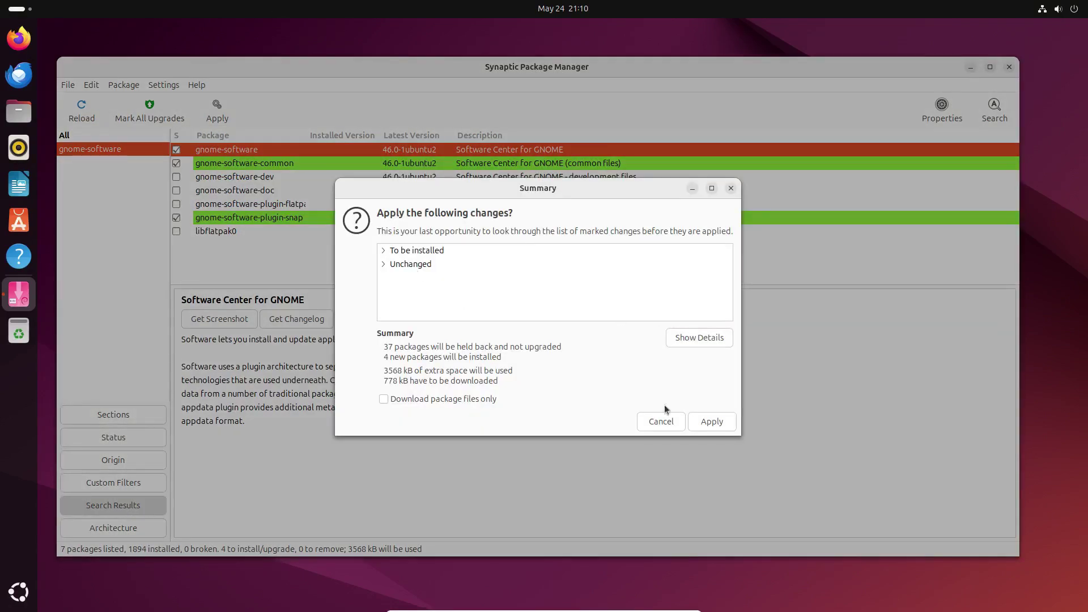
pyautogui.click(715, 425)
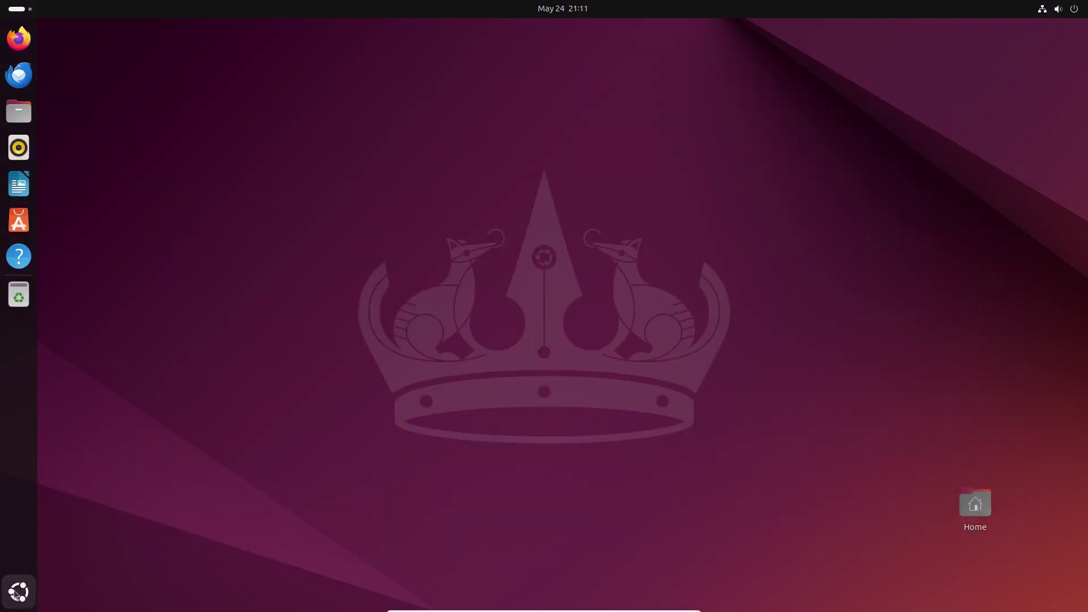
# Search flatpak in Firefox and open the flatpak.org Ubuntu Quick Setup page.
pyautogui.click(19, 591)
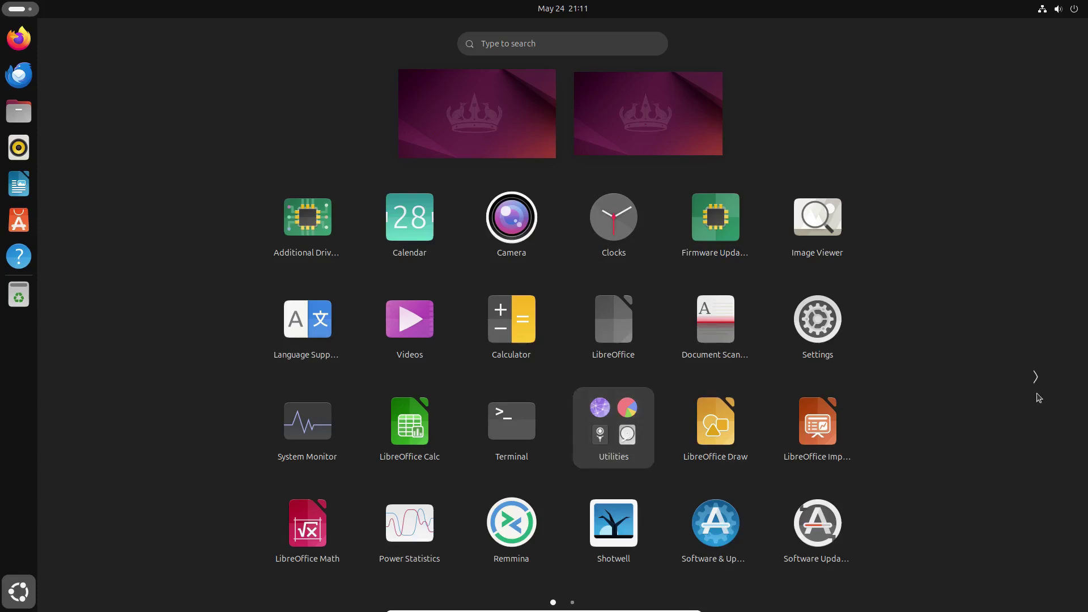
pyautogui.click(1035, 378)
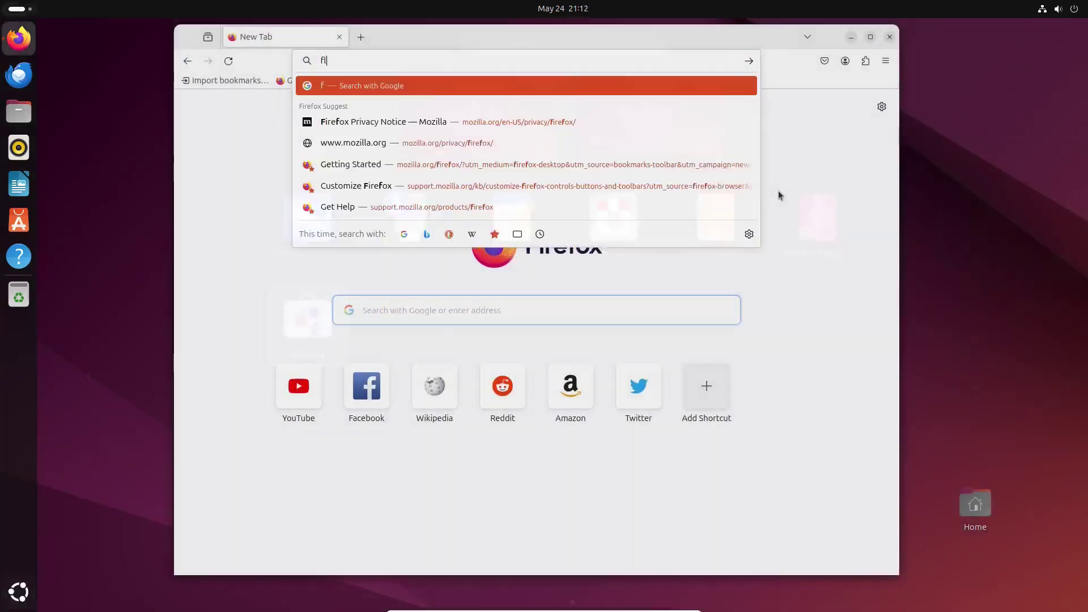
pyautogui.write('flatpak')
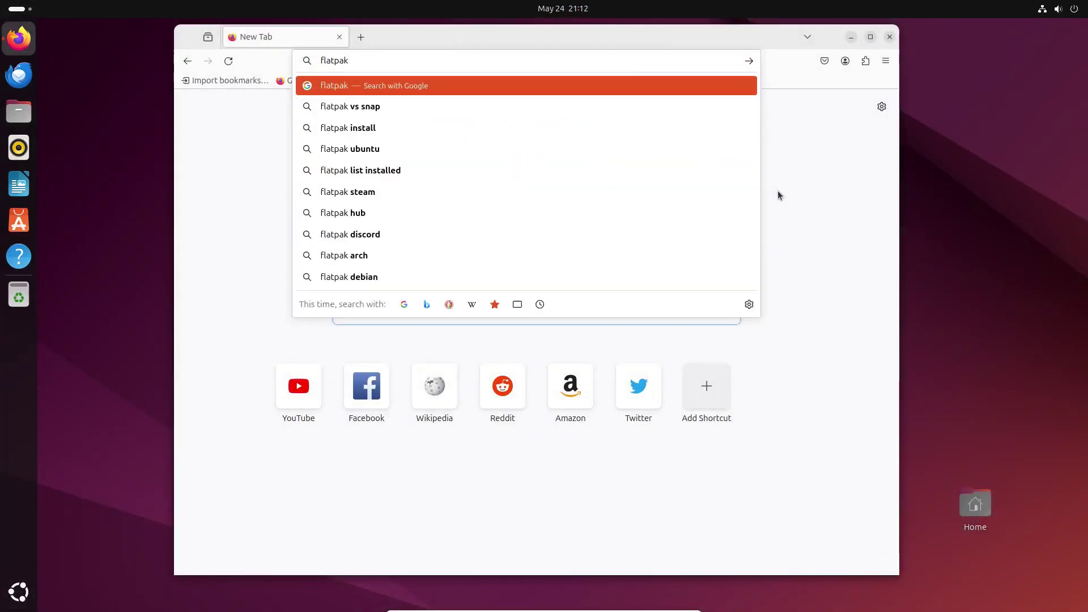
pyautogui.press('Return')
pyautogui.click(486, 305)
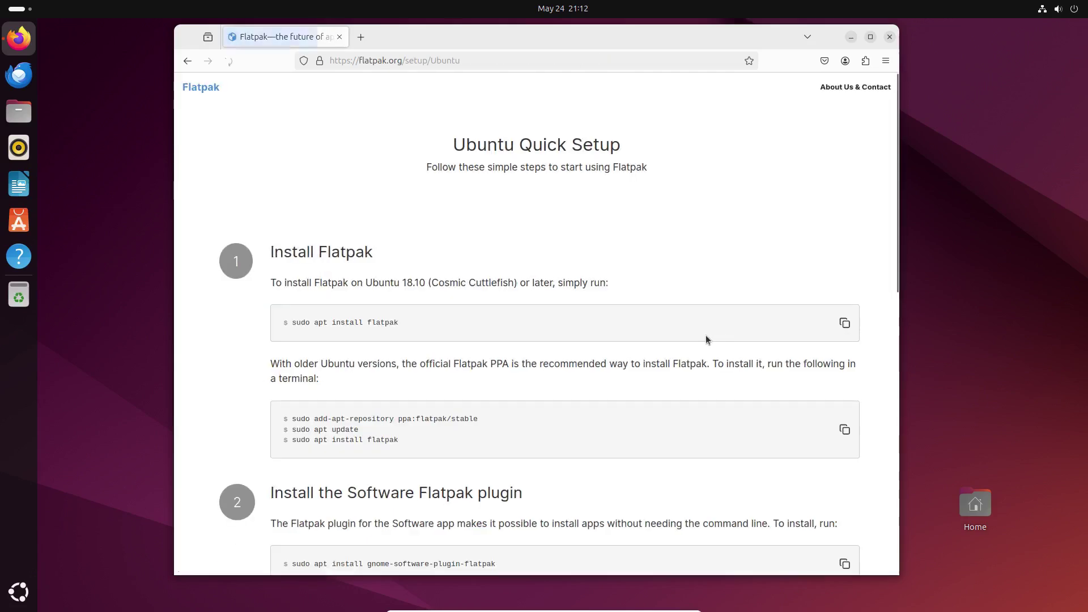
pyautogui.press('super+a')
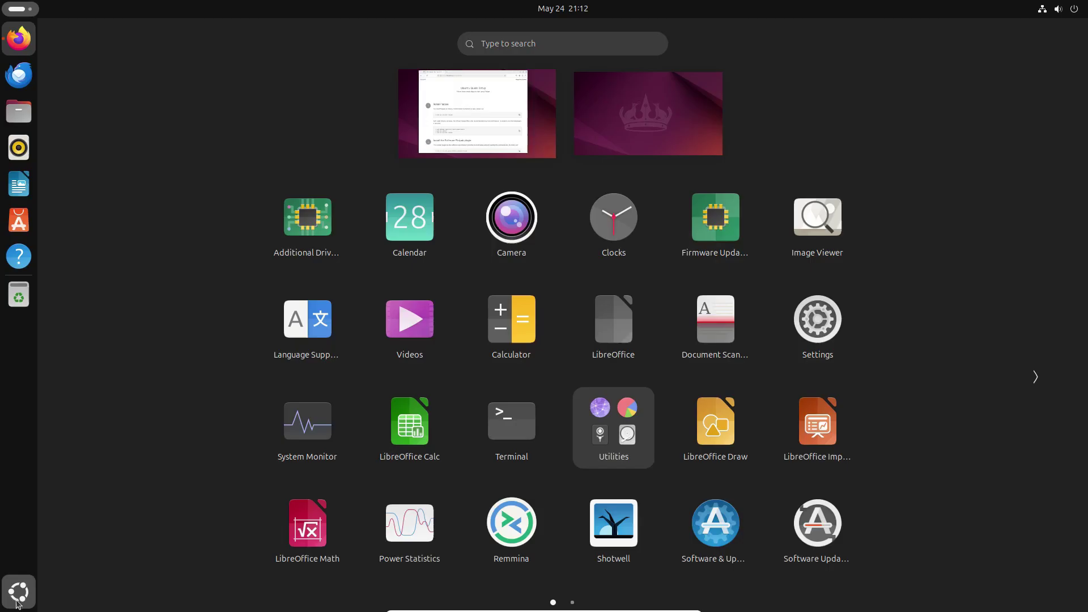
# Install Flatpak in a terminal with sudo apt install flatpak.
pyautogui.click(552, 449)
pyautogui.write('sudo apt install flatpak')
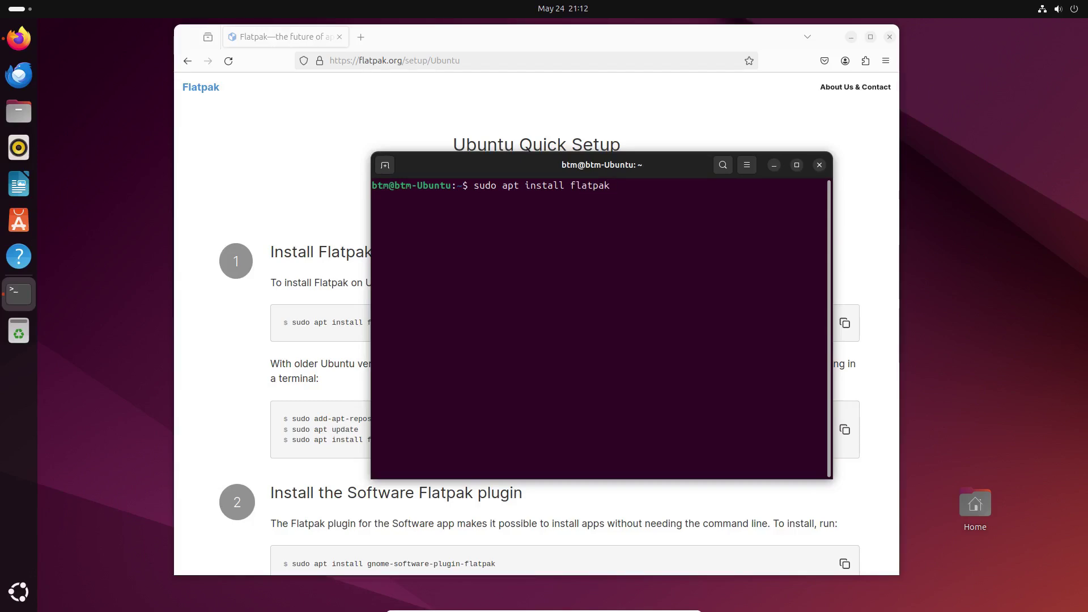
pyautogui.press('Return')
pyautogui.press('Return')
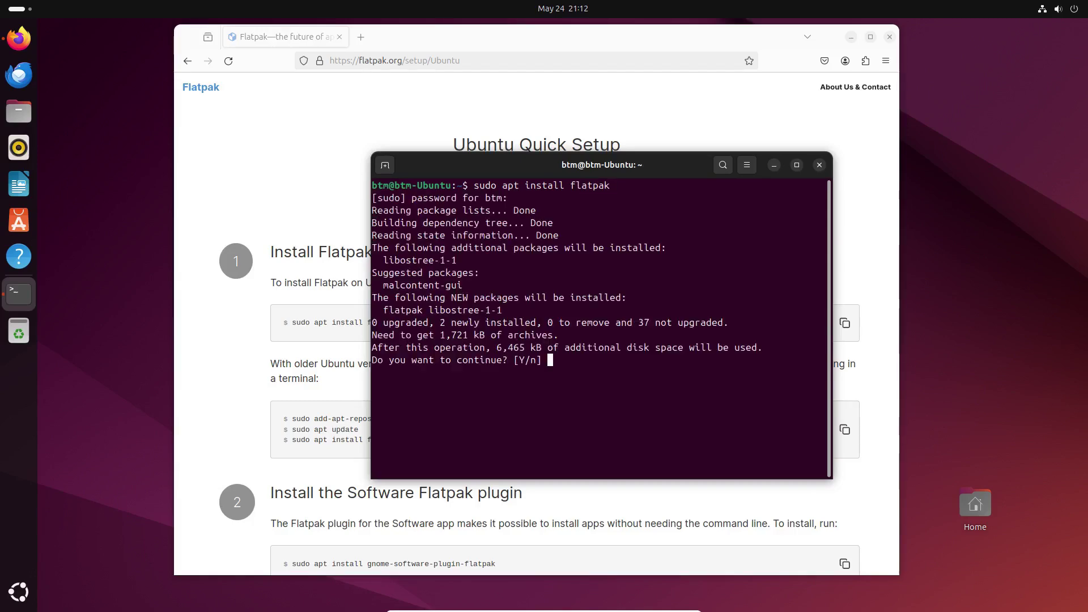
pyautogui.write('y')
pyautogui.press('Return')
# Copy the gnome-software-plugin-flatpak install command from the setup page and run it.
pyautogui.click(774, 165)
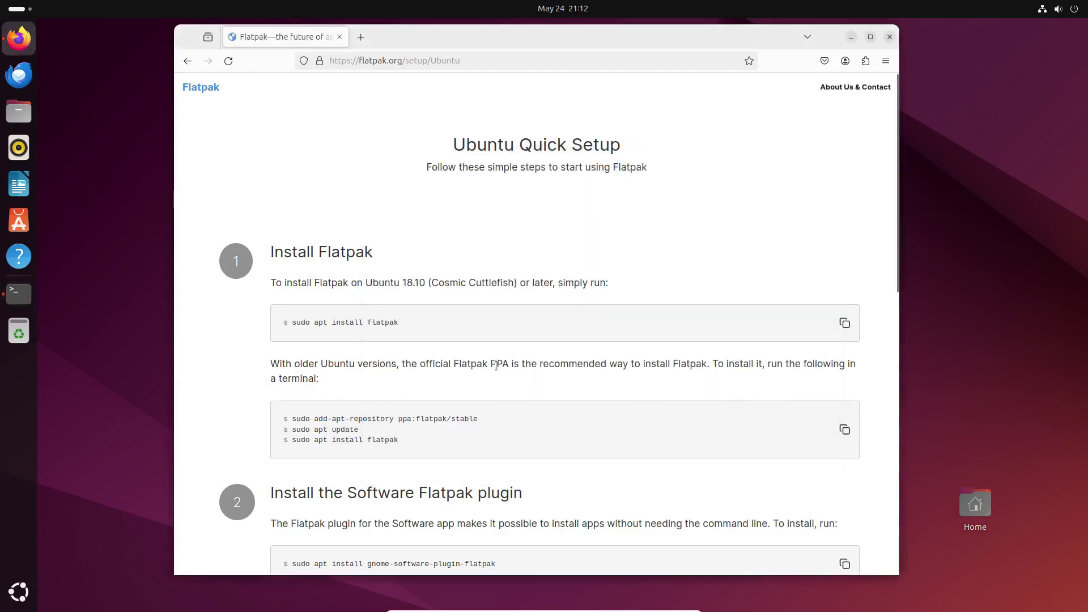
pyautogui.scroll(-5, 476, 284)
pyautogui.moveTo(292, 251); pyautogui.dragTo(476, 251)
pyautogui.click(18, 293)
pyautogui.rightClick(489, 447)
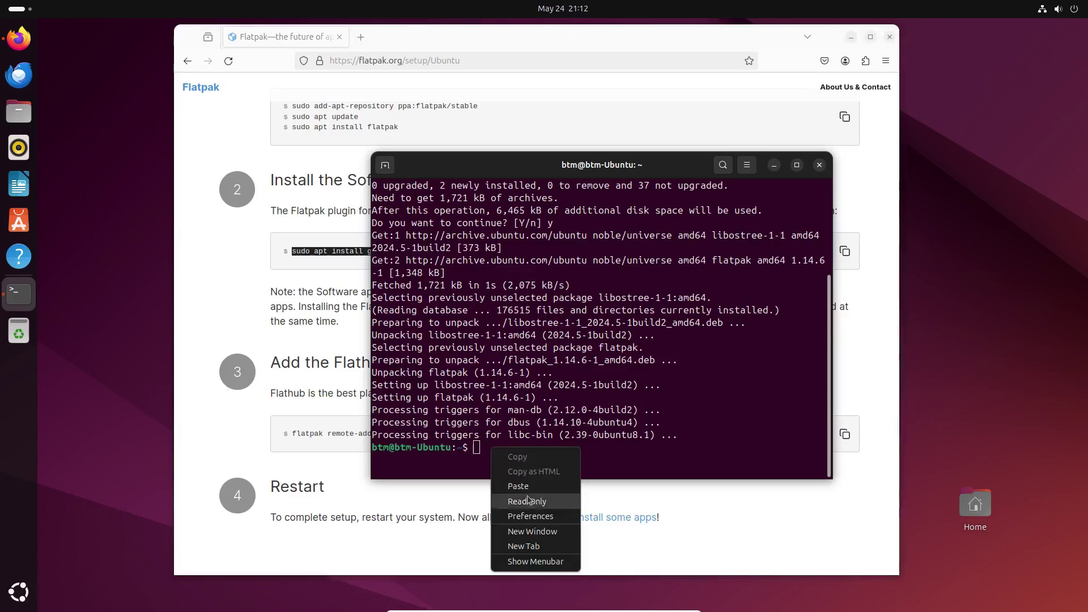
pyautogui.click(510, 470)
pyautogui.press('Return')
pyautogui.write('y')
pyautogui.press('Return')
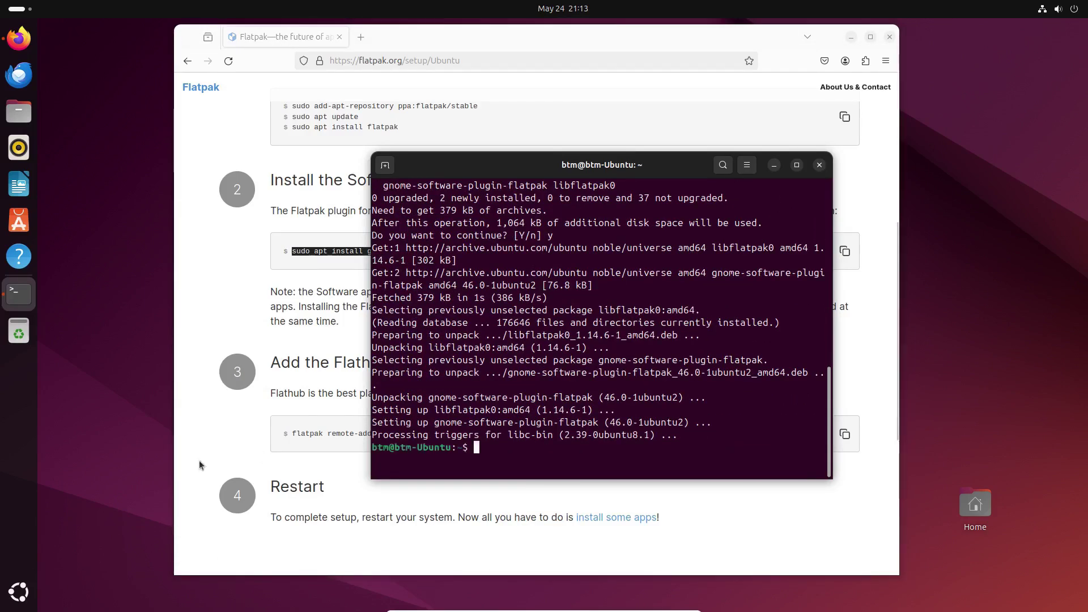
# Copy the Flathub remote-add command and run it with sudo.
pyautogui.click(774, 165)
pyautogui.moveTo(292, 434); pyautogui.dragTo(690, 434)
pyautogui.press('super+c')
pyautogui.click(19, 293)
pyautogui.write('sudo')
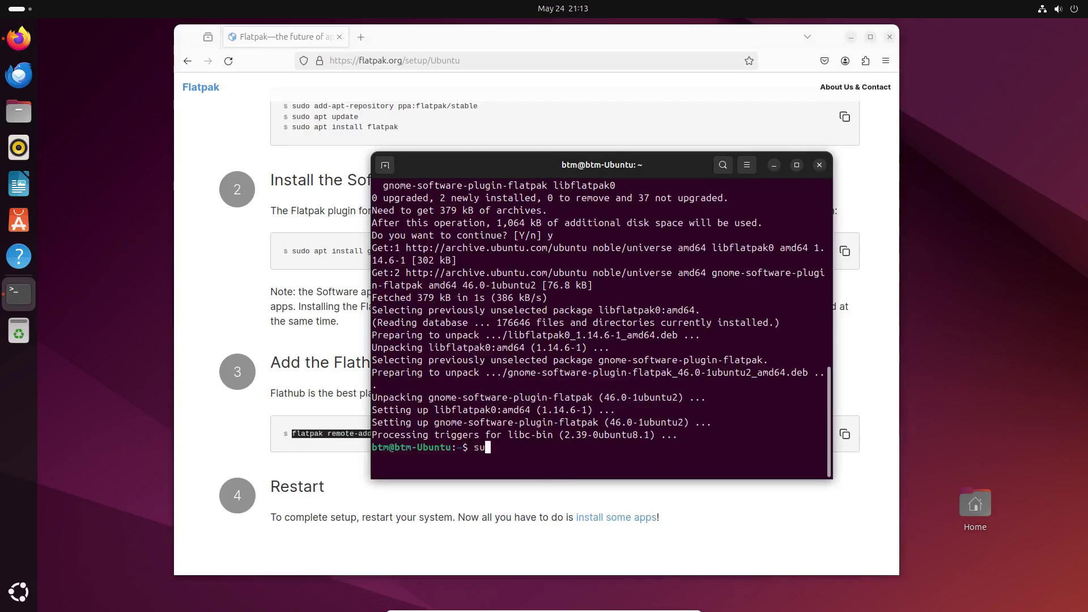
pyautogui.rightClick(518, 451)
pyautogui.click(535, 483)
pyautogui.press('Return')
# Clear and exit the terminal, then close Firefox.
pyautogui.write('clear')
pyautogui.press('Return')
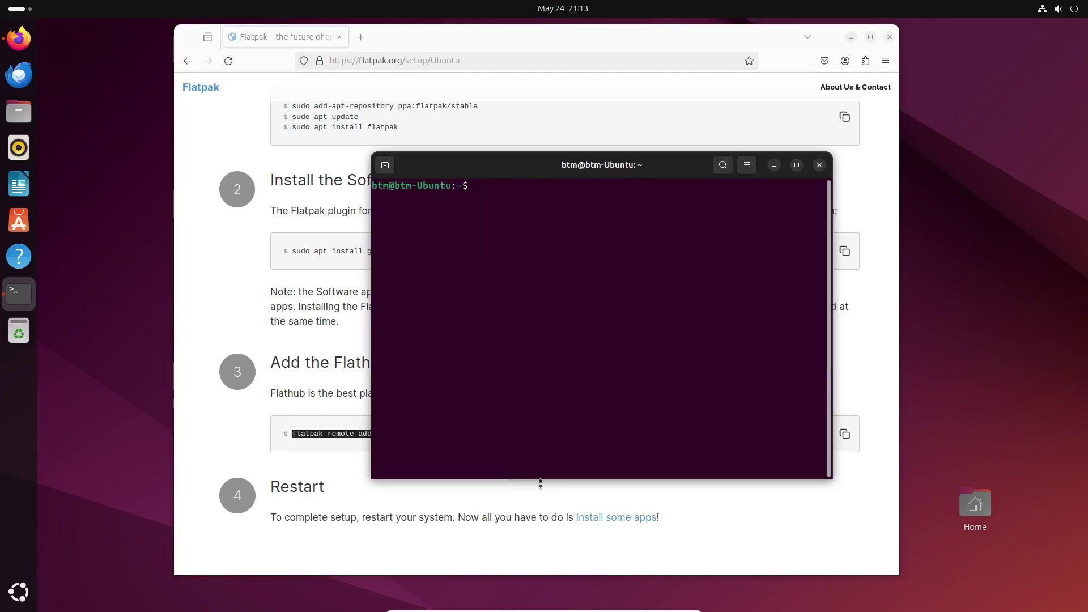
pyautogui.write('exit')
pyautogui.press('Return')
pyautogui.scroll(-5, 831, 291)
pyautogui.hotkey('ctrl', 'w')
pyautogui.click(1058, 8)
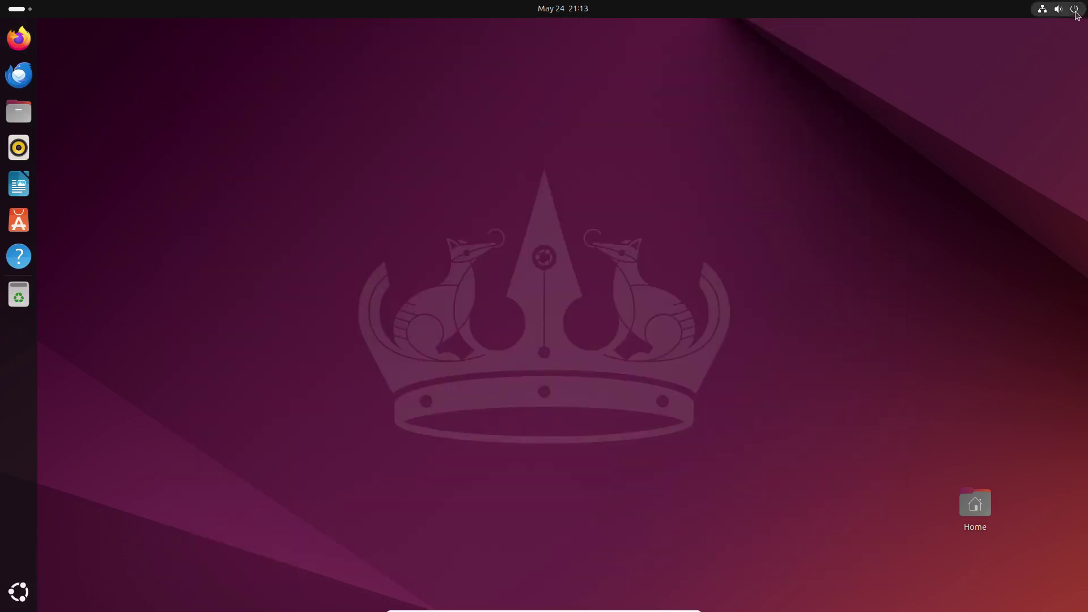
# Restart the computer, then launch Software and close its About window.
pyautogui.click(1062, 43)
pyautogui.click(897, 129)
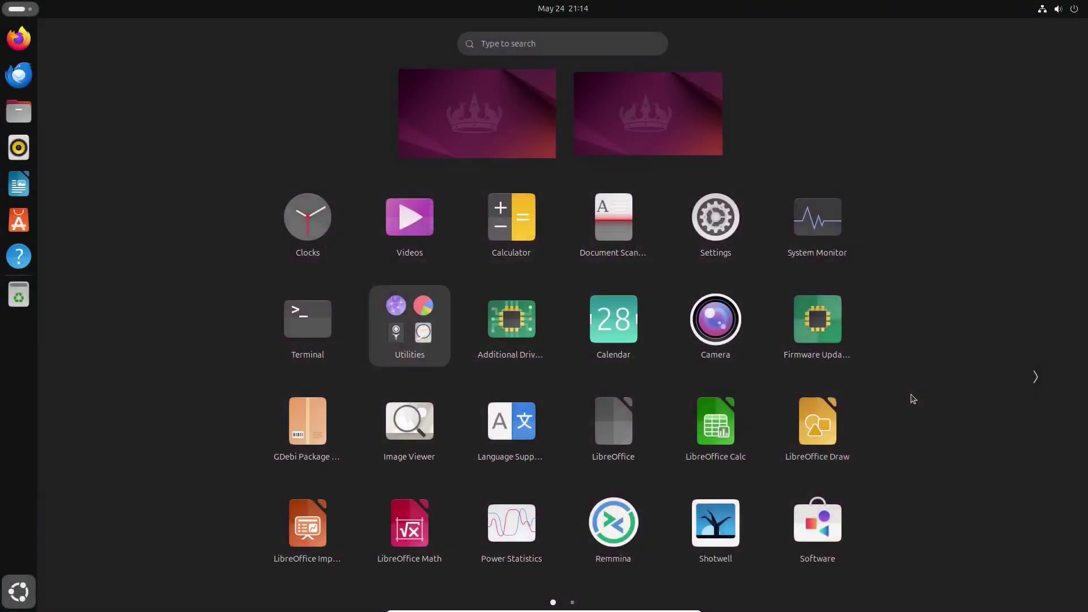
pyautogui.click(815, 520)
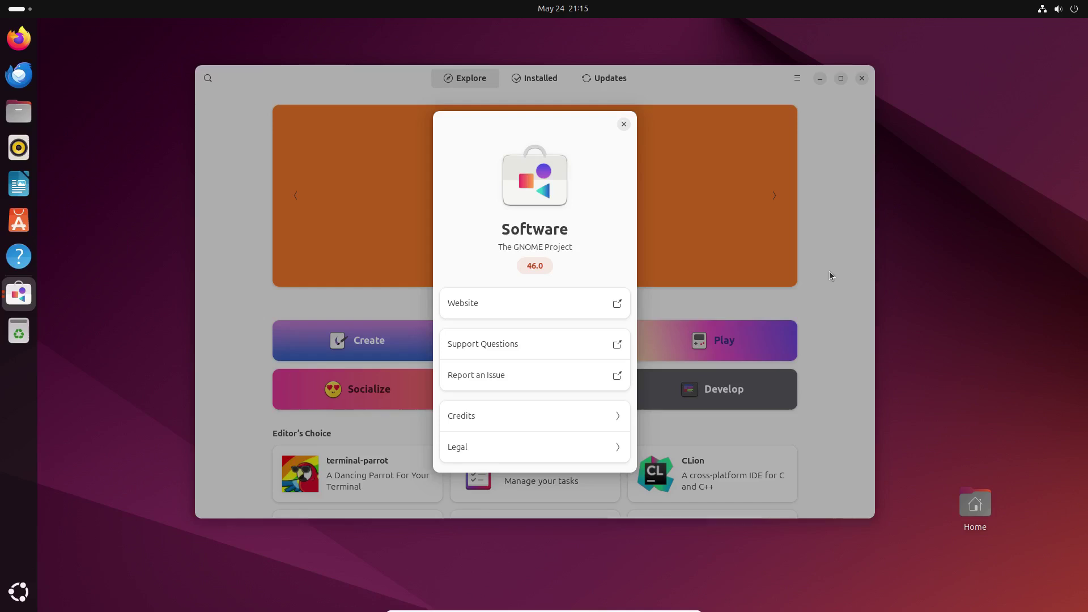
pyautogui.click(624, 124)
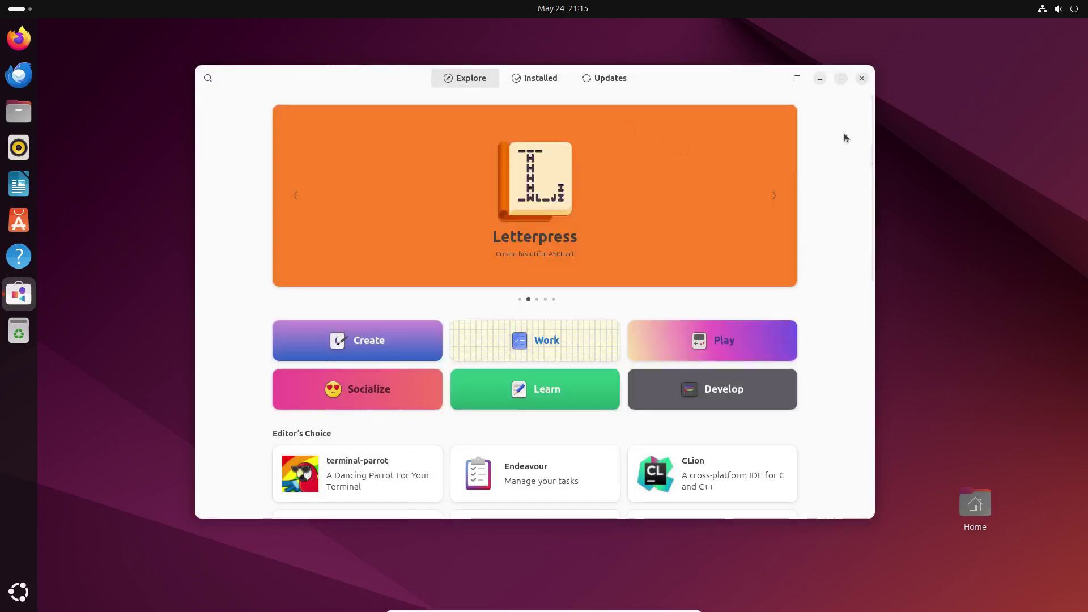
# Search Software for 'brave' and open the Brave Browser details page.
pyautogui.click(208, 76)
pyautogui.write('brave')
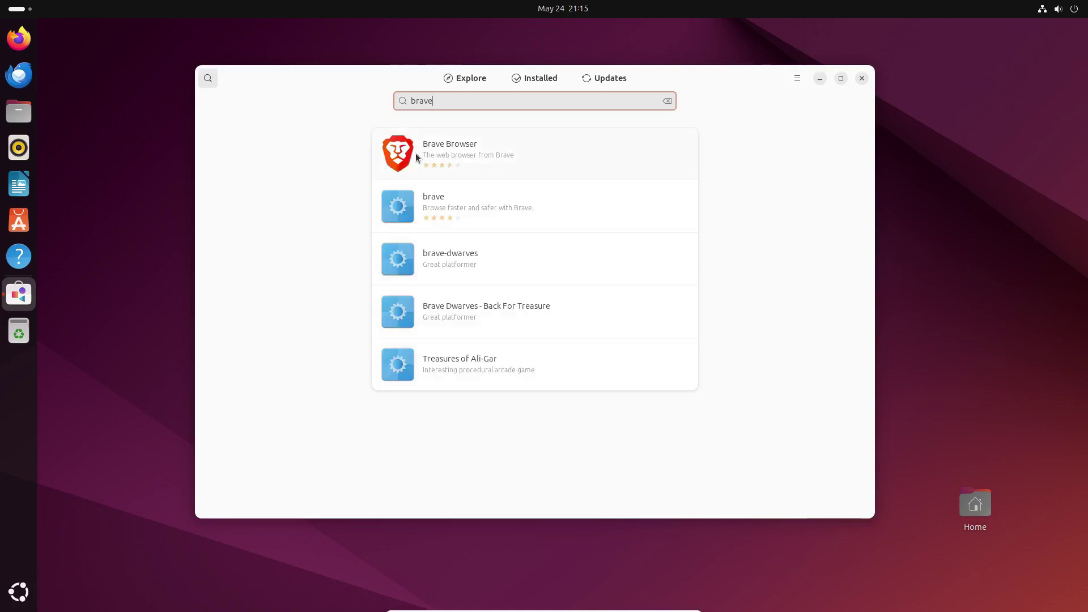
pyautogui.click(538, 146)
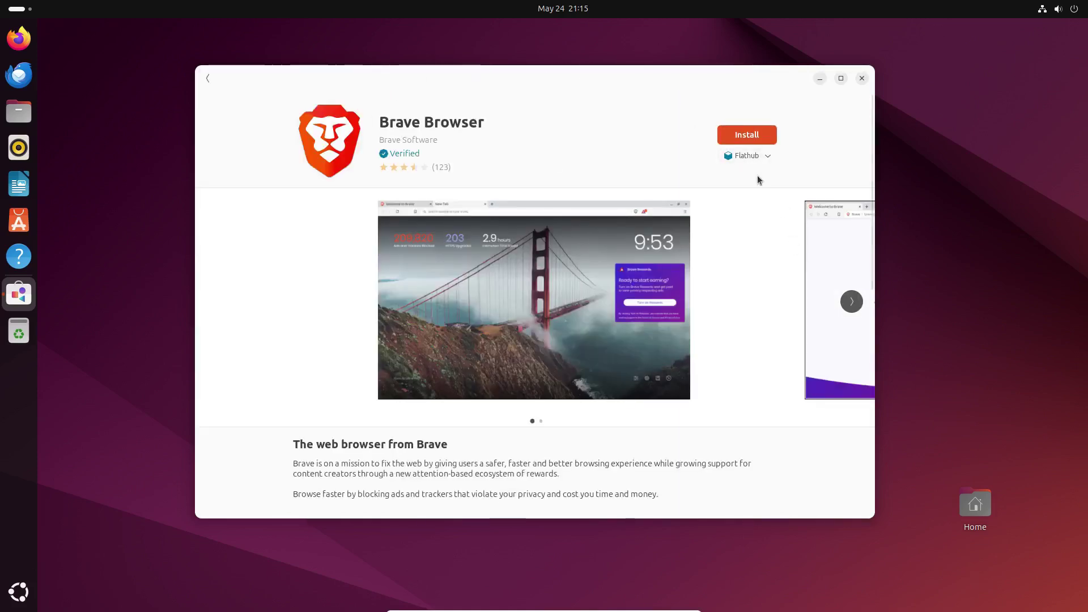
pyautogui.click(208, 78)
pyautogui.click(468, 205)
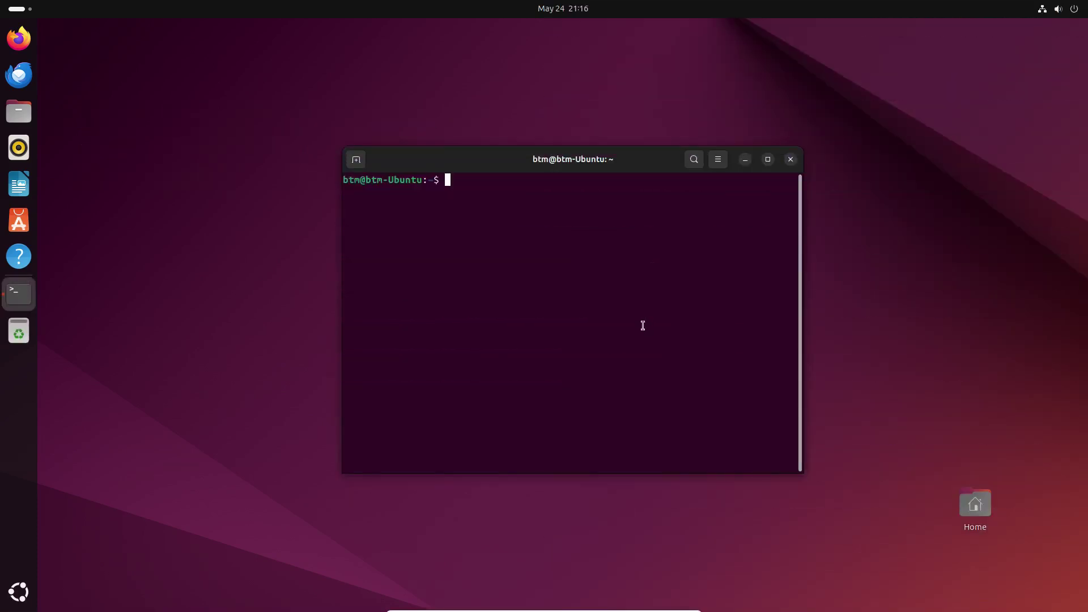
# Install ttf-mscorefonts-installer with apt and accept the Microsoft fonts EULA.
pyautogui.write('pt install ttf-mscorefonts-installer')
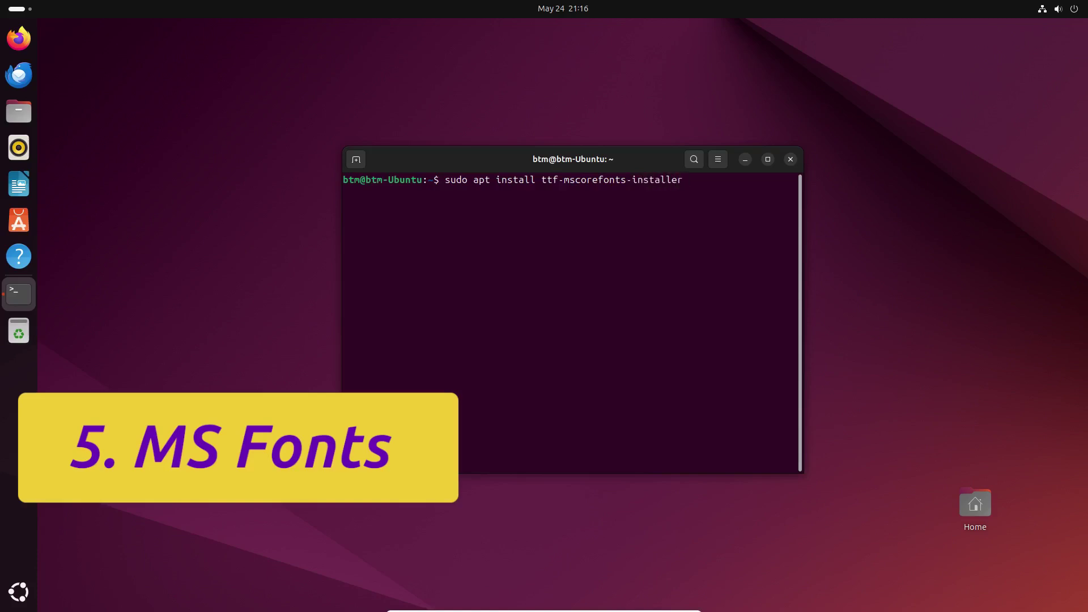
pyautogui.press('Return')
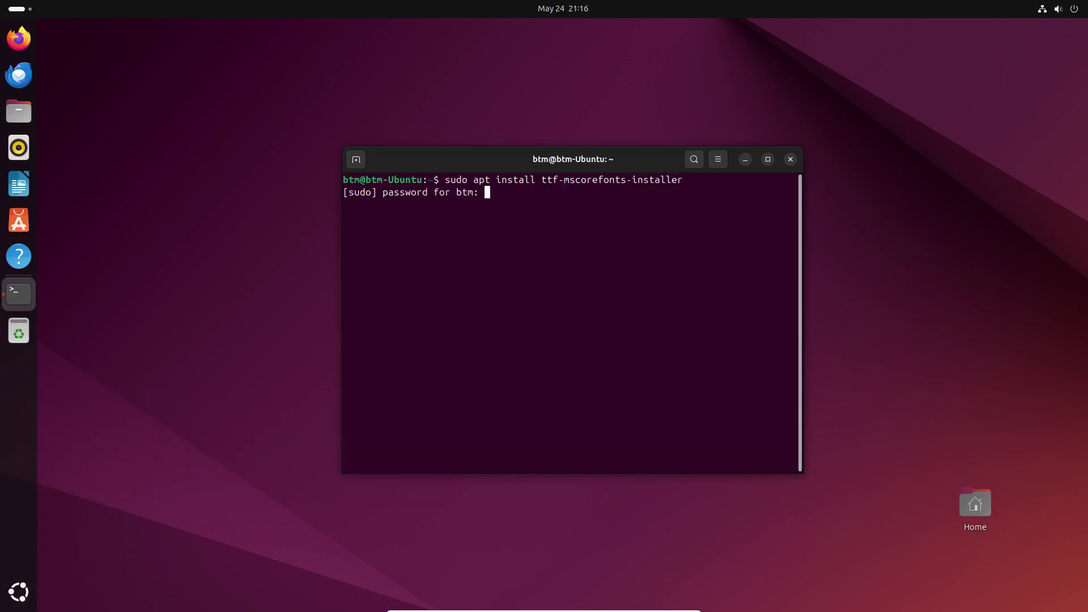
pyautogui.press('Return')
pyautogui.write('y')
pyautogui.press('Return')
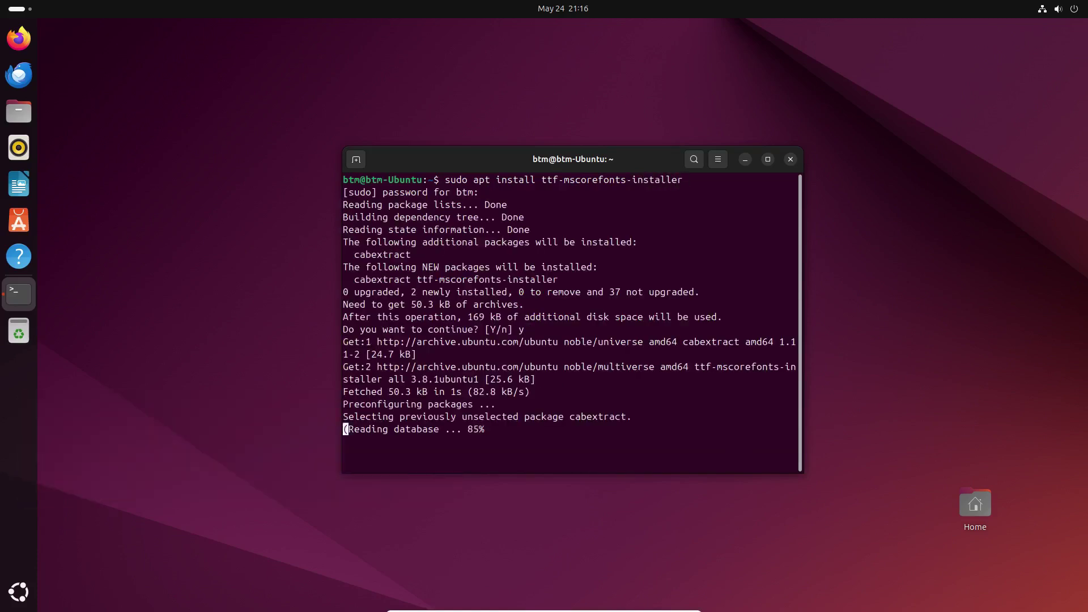
pyautogui.press('Return')
pyautogui.press('Left')
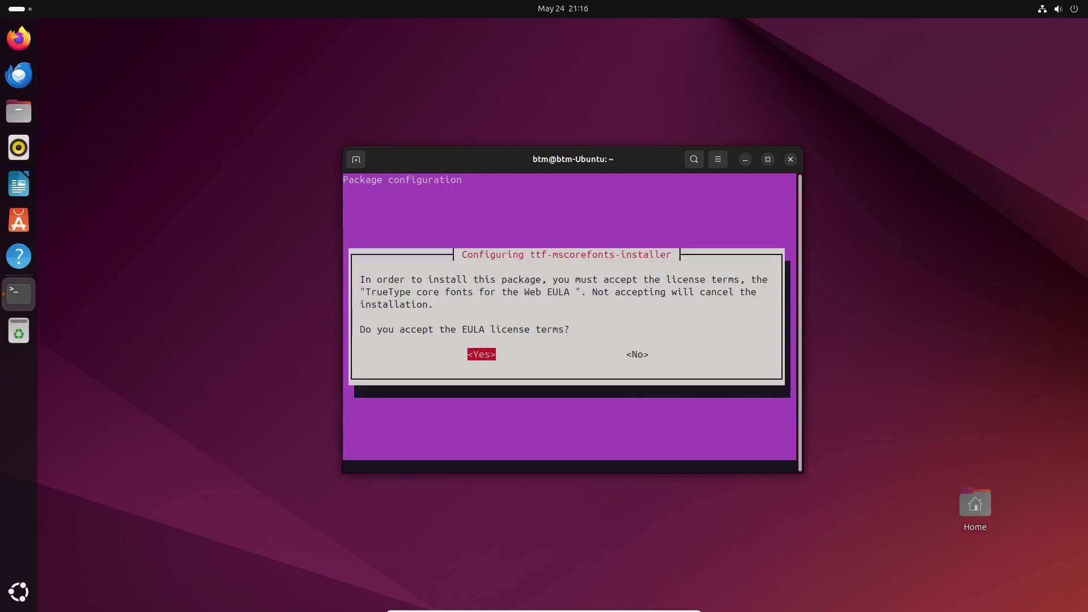
pyautogui.press('Return')
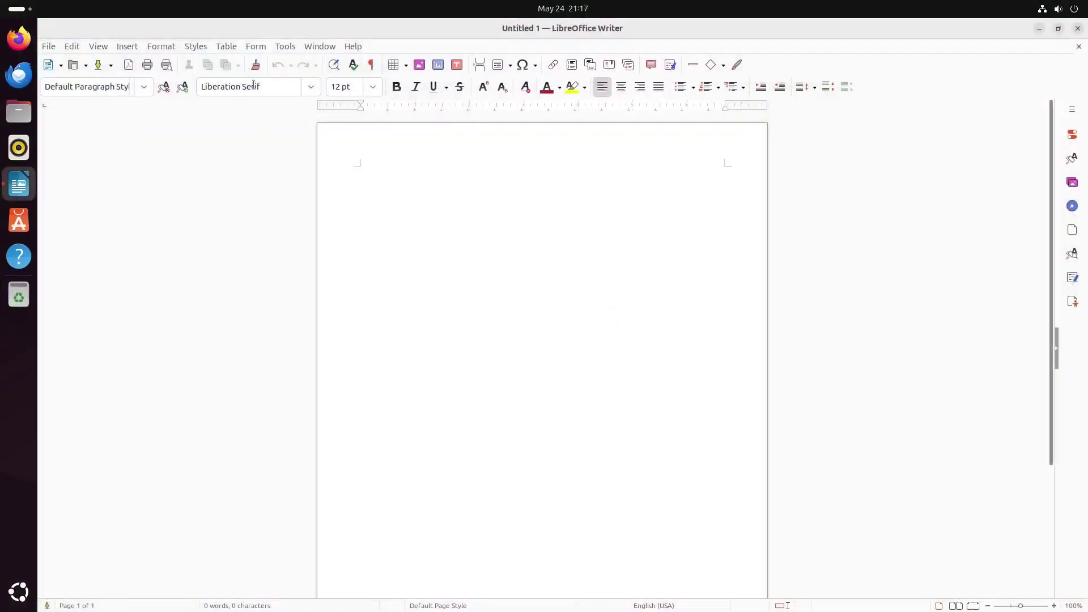
# Type 'Linux, Ubuntu' in Arial in Writer and set it to 15 pt.
pyautogui.click(310, 87)
pyautogui.click(286, 121)
pyautogui.write('Linux, Ubuntu')
pyautogui.hotkey('ctrl', 'a')
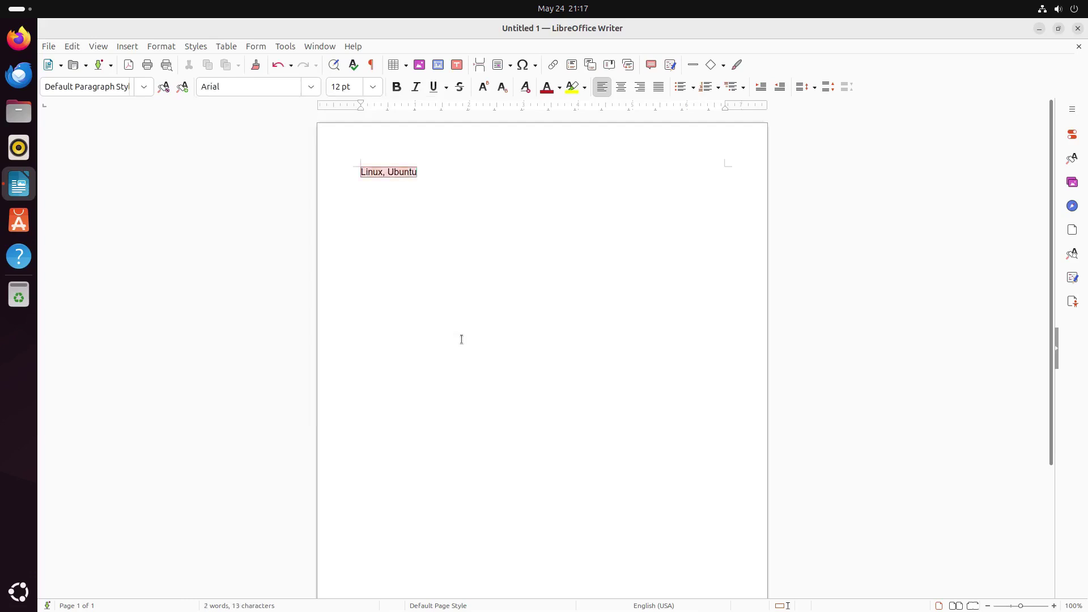
pyautogui.click(373, 86)
pyautogui.click(348, 240)
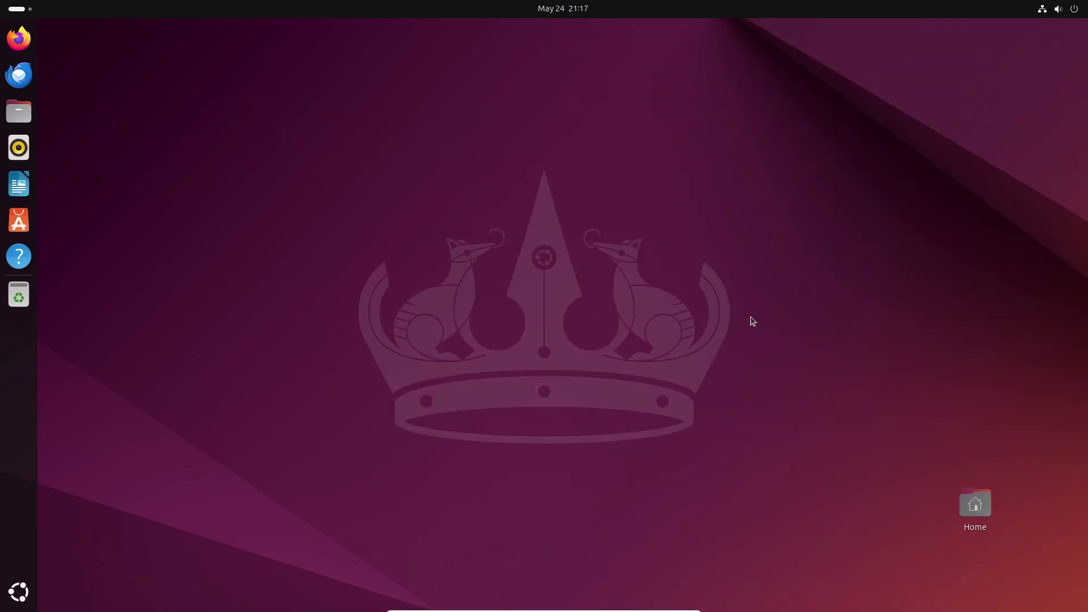
# Find 'gnometweaks' in Software and install GNOME Tweaks, authenticating with the account password.
pyautogui.click(19, 111)
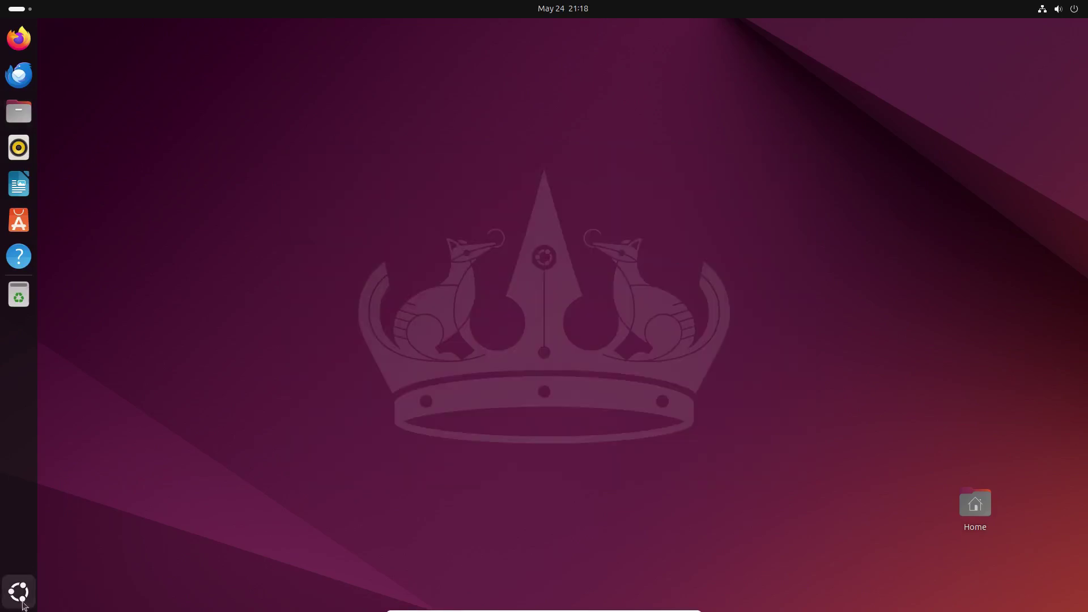
pyautogui.click(19, 592)
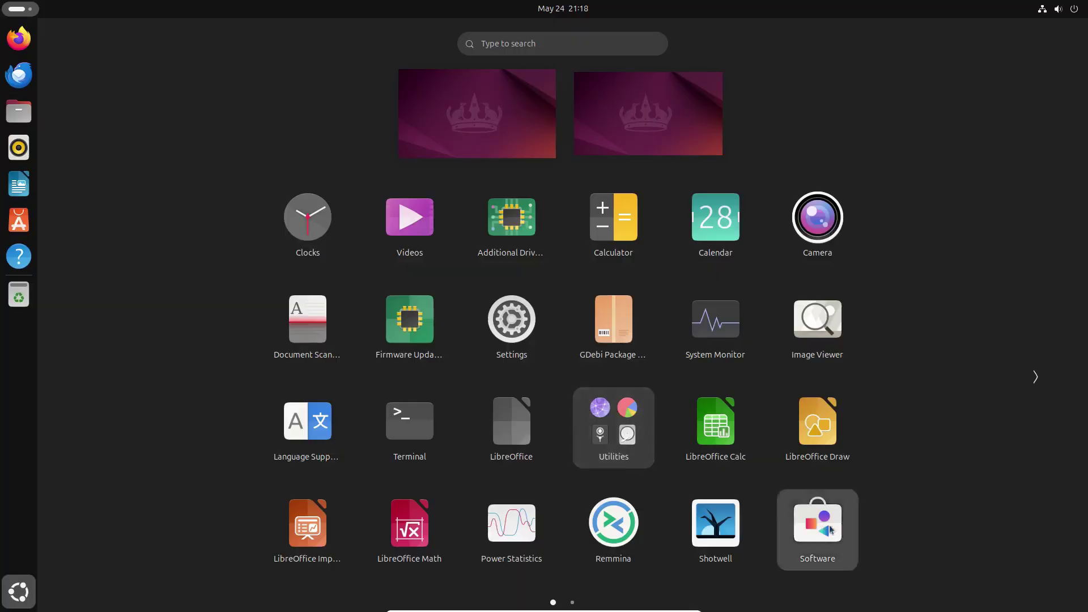
pyautogui.click(830, 529)
pyautogui.write('gnometwe')
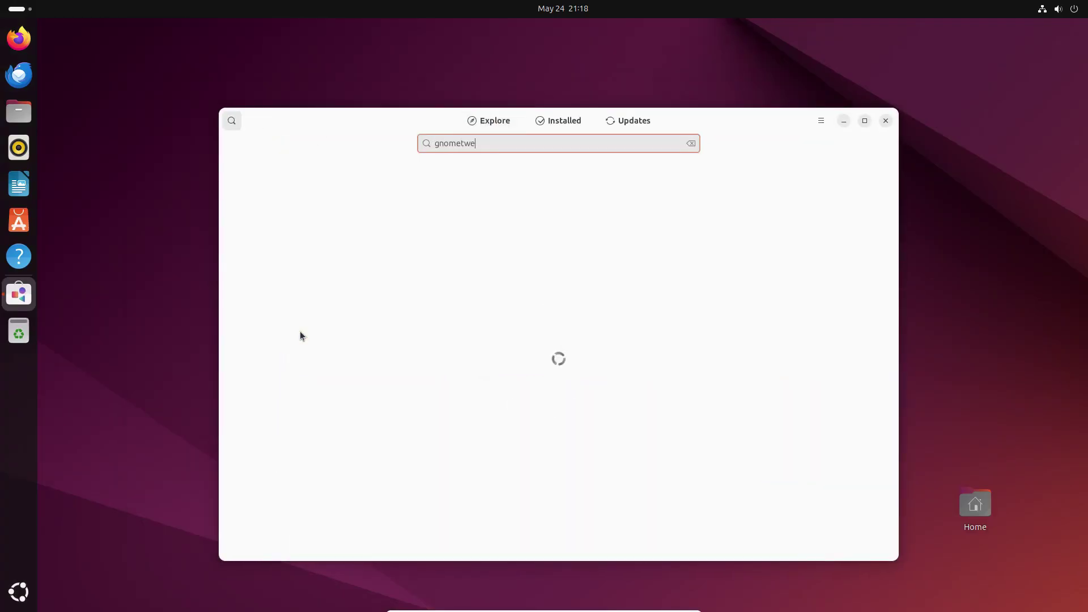
pyautogui.write('aks')
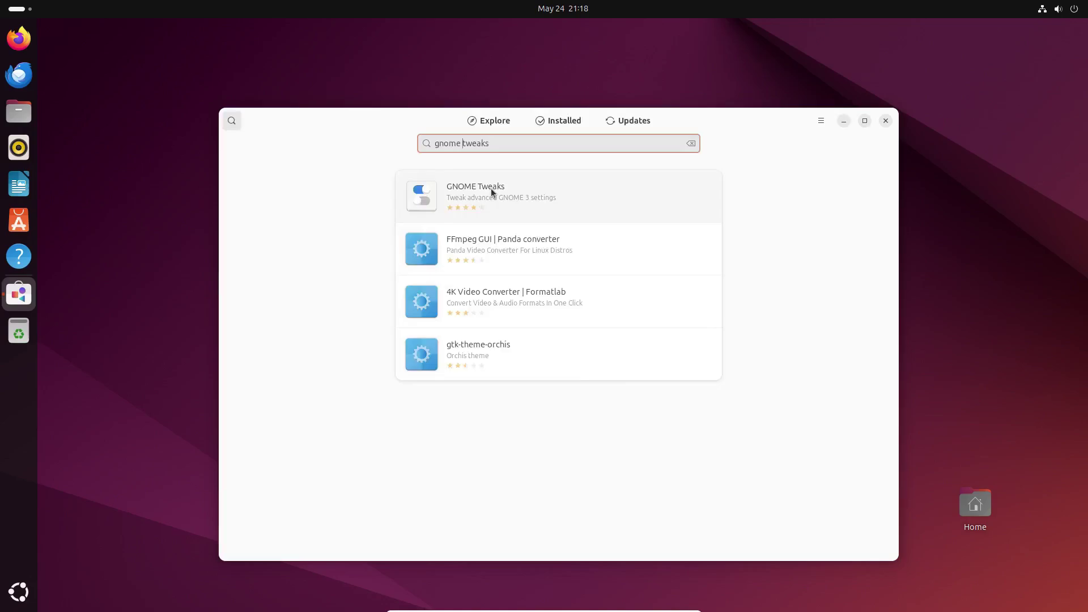
pyautogui.click(491, 188)
pyautogui.write('password')
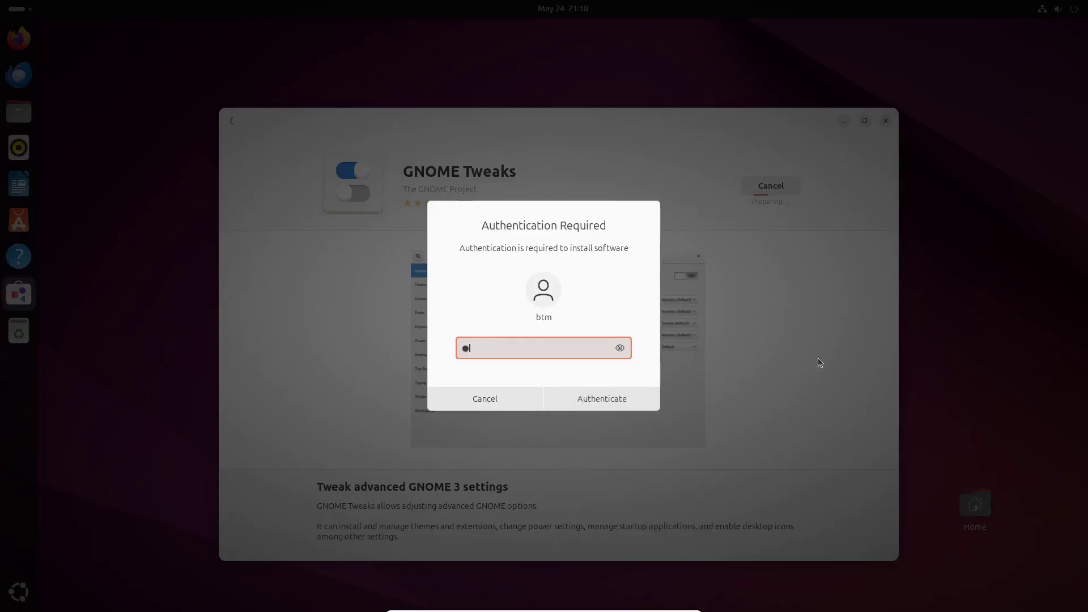
pyautogui.press('Return')
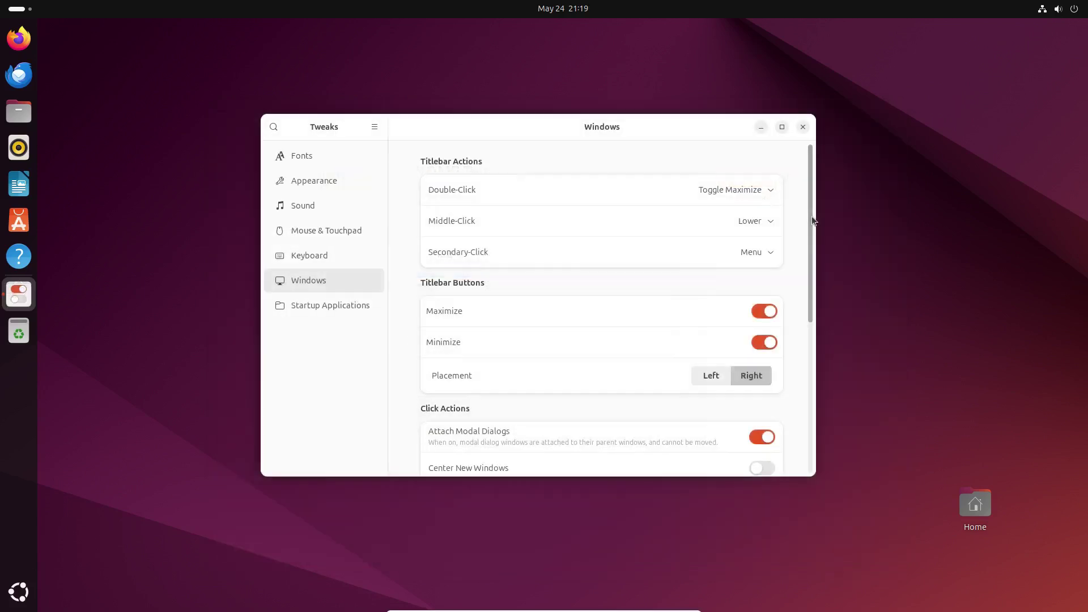
# Turn on Center New Windows in Tweaks and open a Files window to test it.
pyautogui.moveTo(811, 216); pyautogui.dragTo(814, 464)
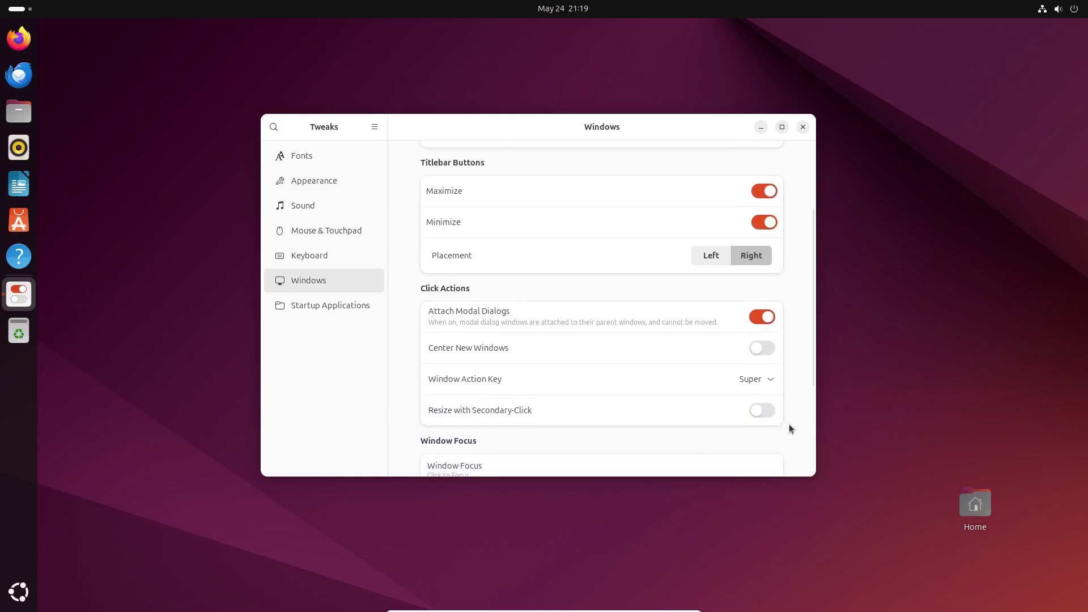
pyautogui.click(761, 347)
pyautogui.click(163, 170)
pyautogui.press('super+e')
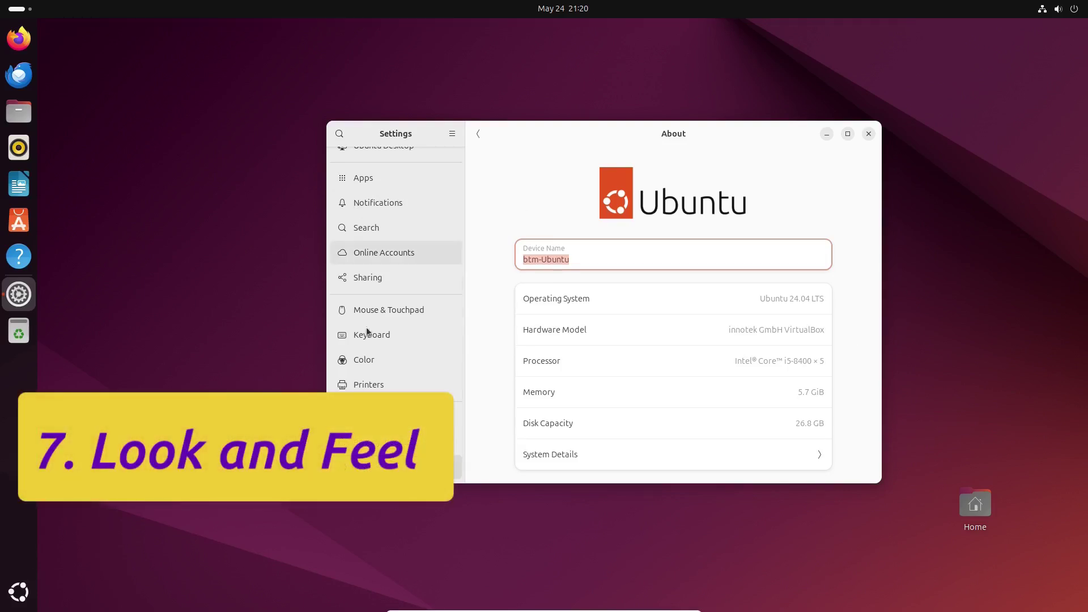
# In Appearance, choose the Dark style and the glowing glass light-bulb wallpaper.
pyautogui.scroll(7, 399, 341)
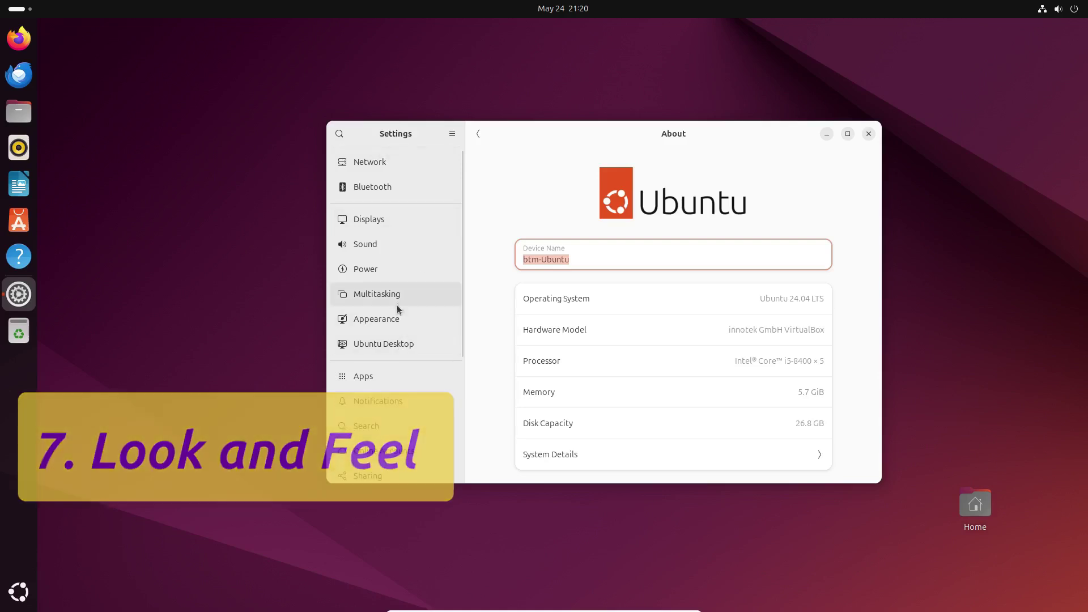
pyautogui.click(401, 319)
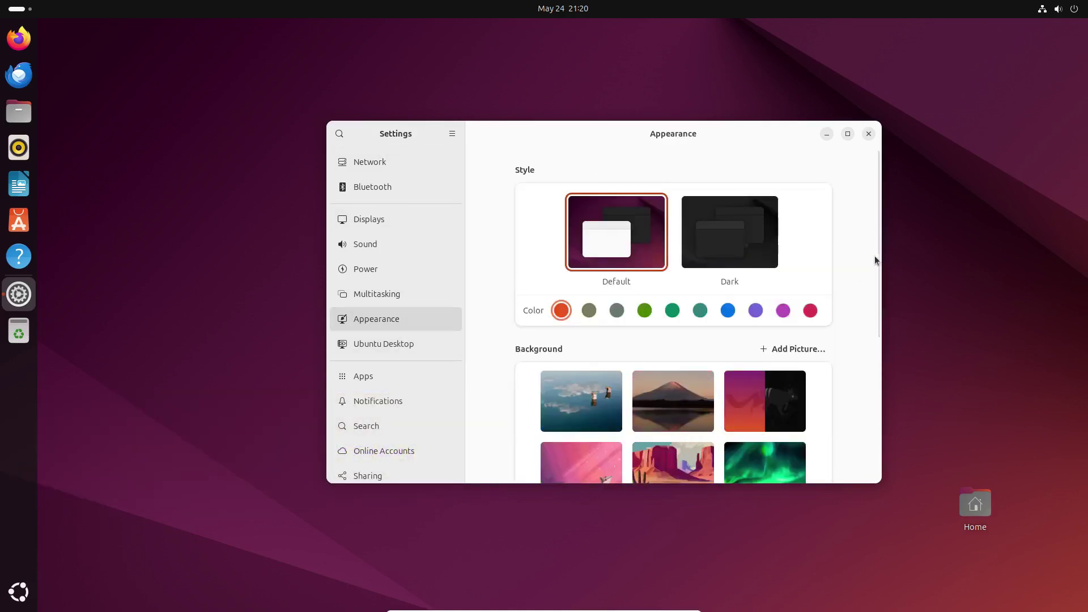
pyautogui.moveTo(876, 261)
pyautogui.mouseDown()
pyautogui.moveTo(882, 427)
pyautogui.moveTo(888, 251)
pyautogui.mouseUp()
pyautogui.click(708, 254)
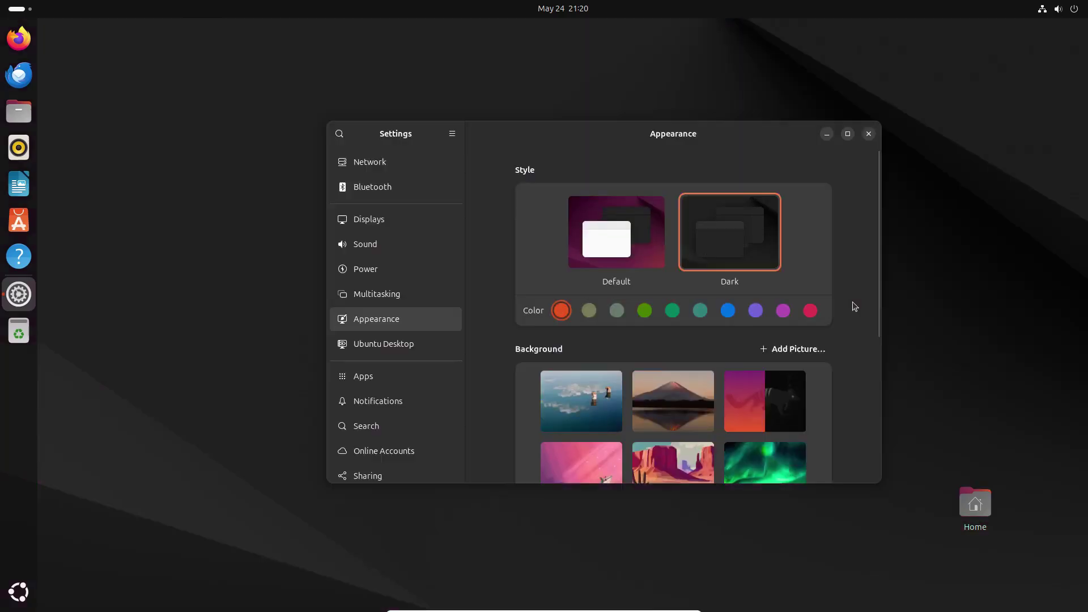
pyautogui.moveTo(876, 306); pyautogui.dragTo(865, 420)
pyautogui.click(650, 303)
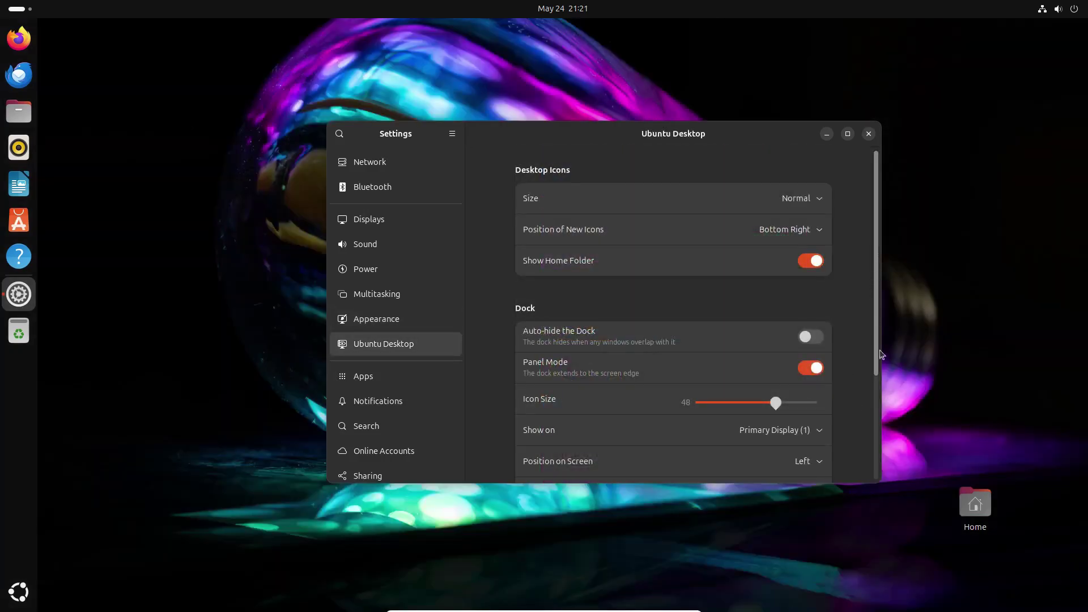
pyautogui.moveTo(875, 373)
pyautogui.mouseDown()
pyautogui.moveTo(877, 480)
pyautogui.moveTo(886, 363)
pyautogui.mouseUp()
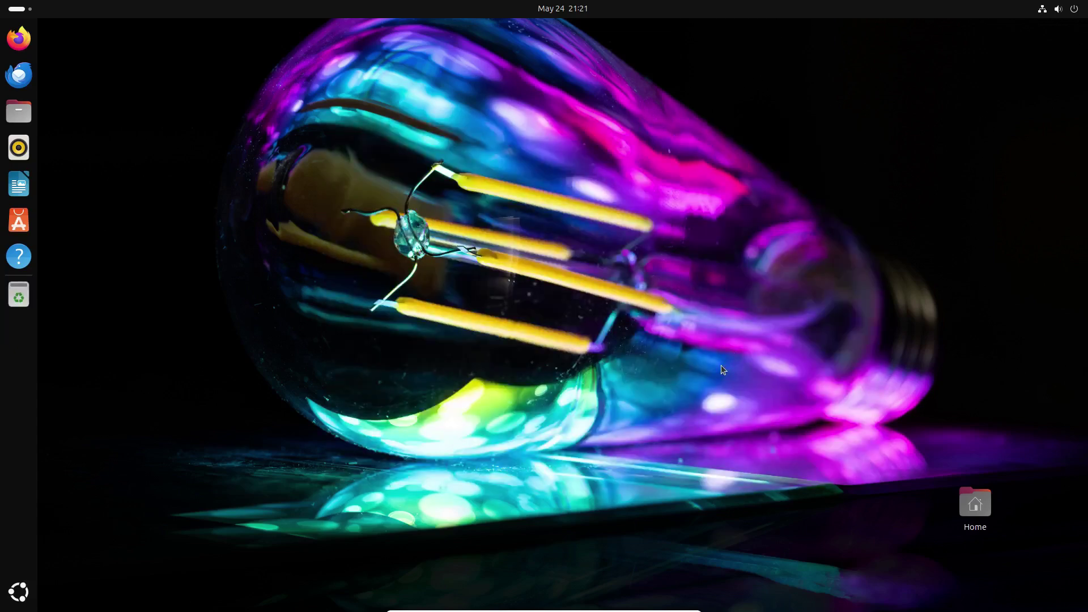
# Unpin Rhythmbox and Help from the dock.
pyautogui.rightClick(19, 147)
pyautogui.click(49, 229)
pyautogui.rightClick(19, 220)
pyautogui.click(48, 255)
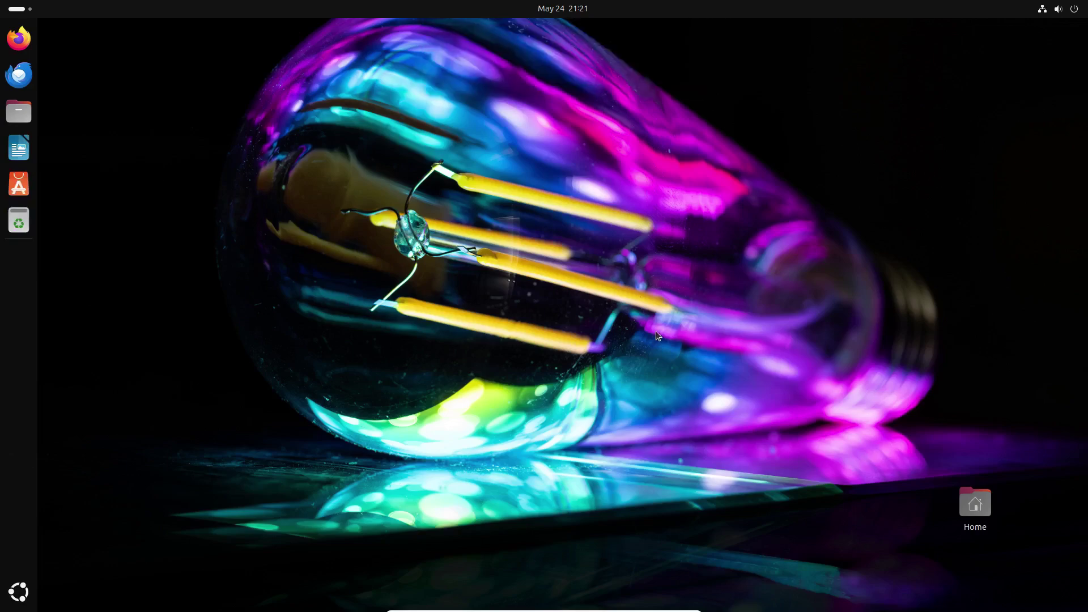
# Pin Software to the dock from the app grid.
pyautogui.click(29, 584)
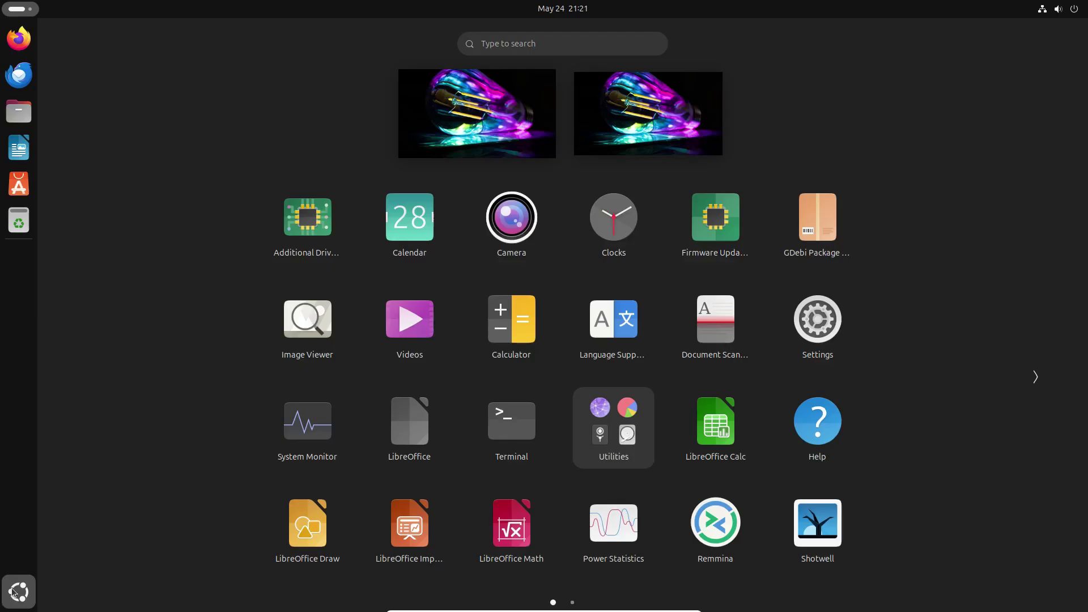
pyautogui.scroll(-1, 915, 367)
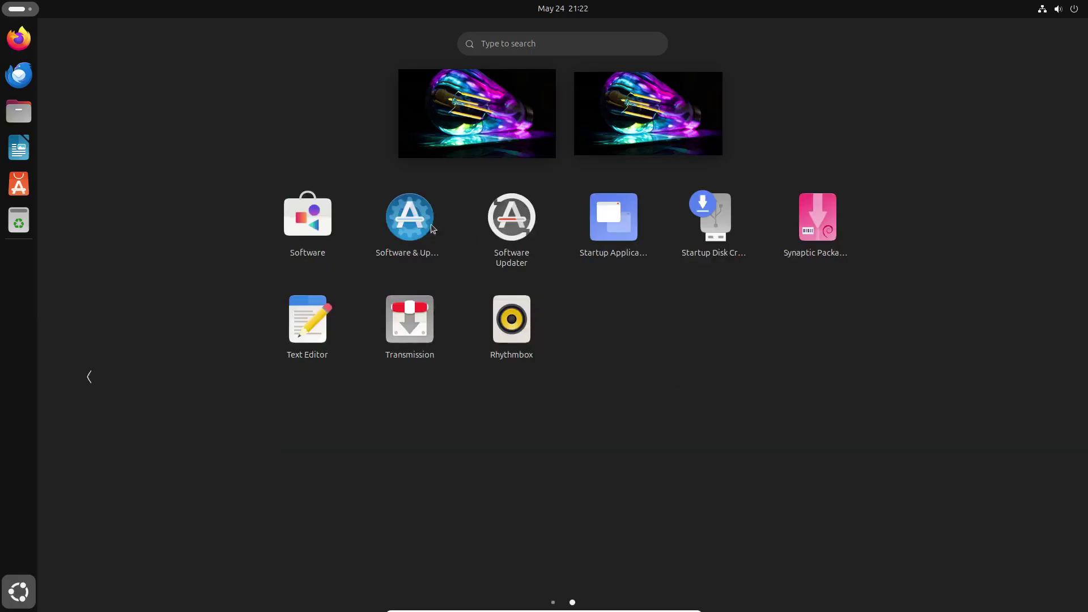
pyautogui.rightClick(319, 223)
pyautogui.click(366, 224)
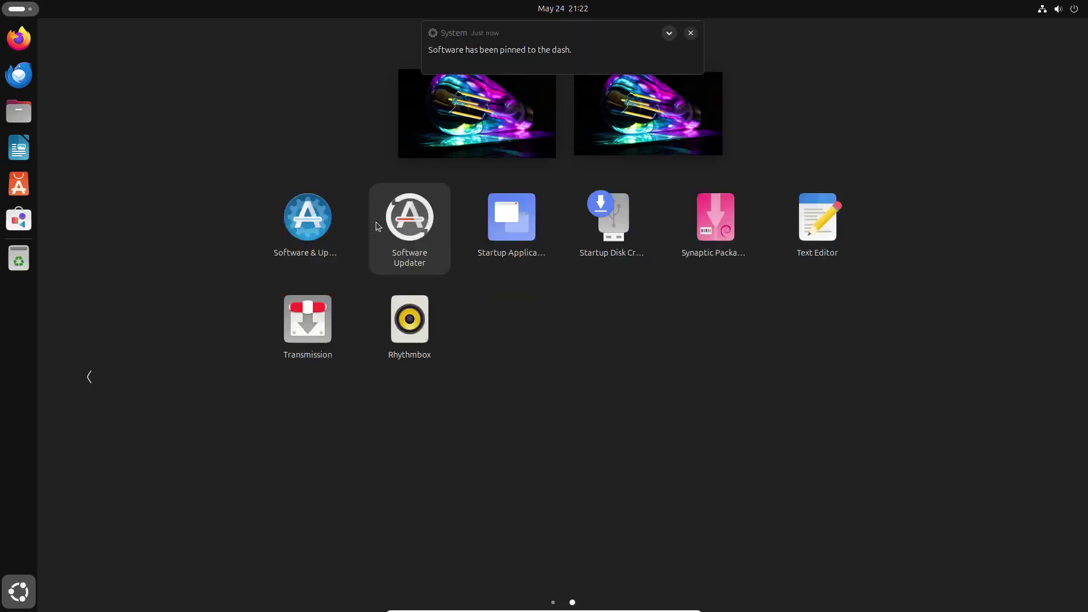
# Launch Text Editor and drag its dock icon just below Writer.
pyautogui.click(817, 217)
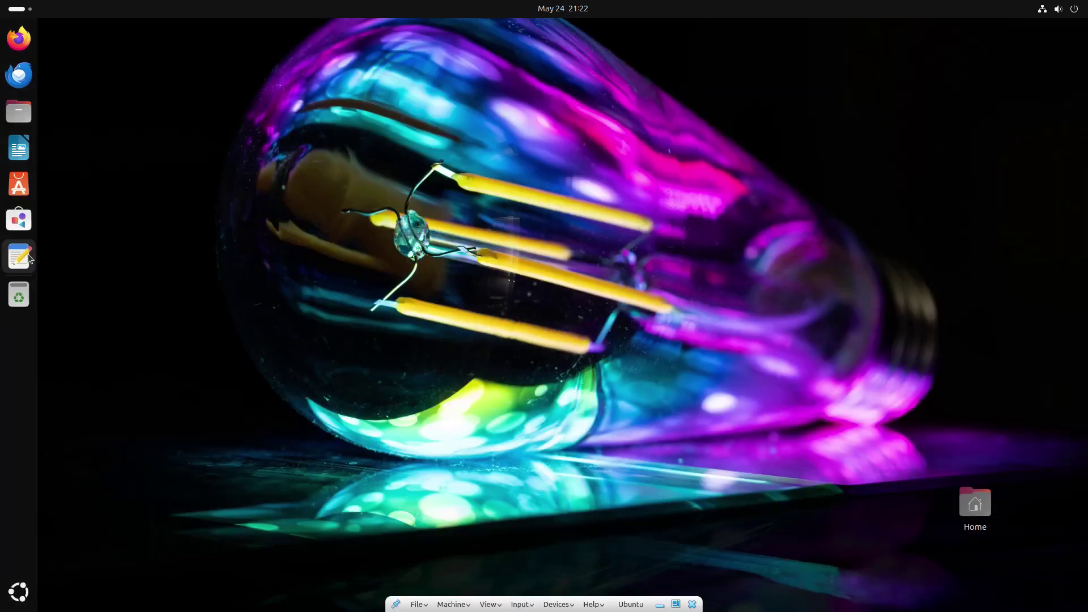
pyautogui.moveTo(18, 255); pyautogui.dragTo(19, 172)
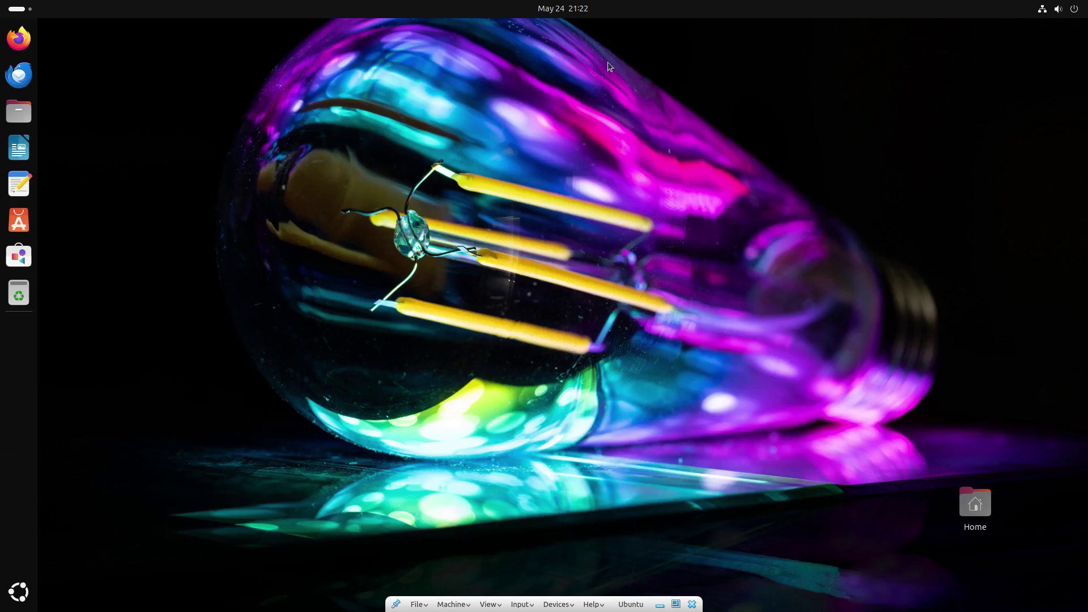
pyautogui.press('super+v')
pyautogui.press('Escape')
# Install Weather in Software from the Ubuntu DEB source.
pyautogui.click(19, 256)
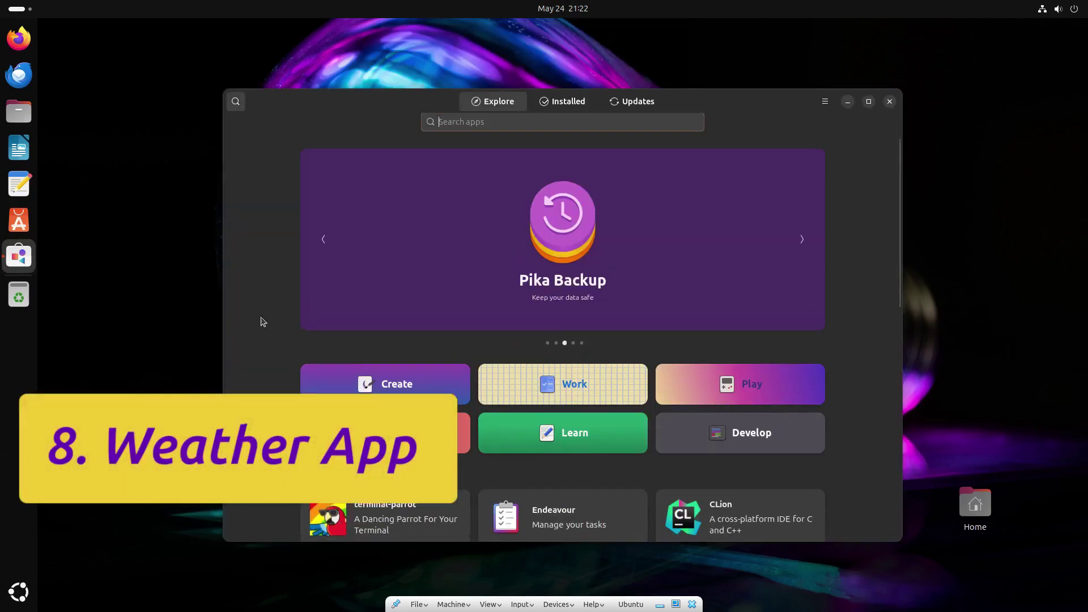
pyautogui.write('gnome weather')
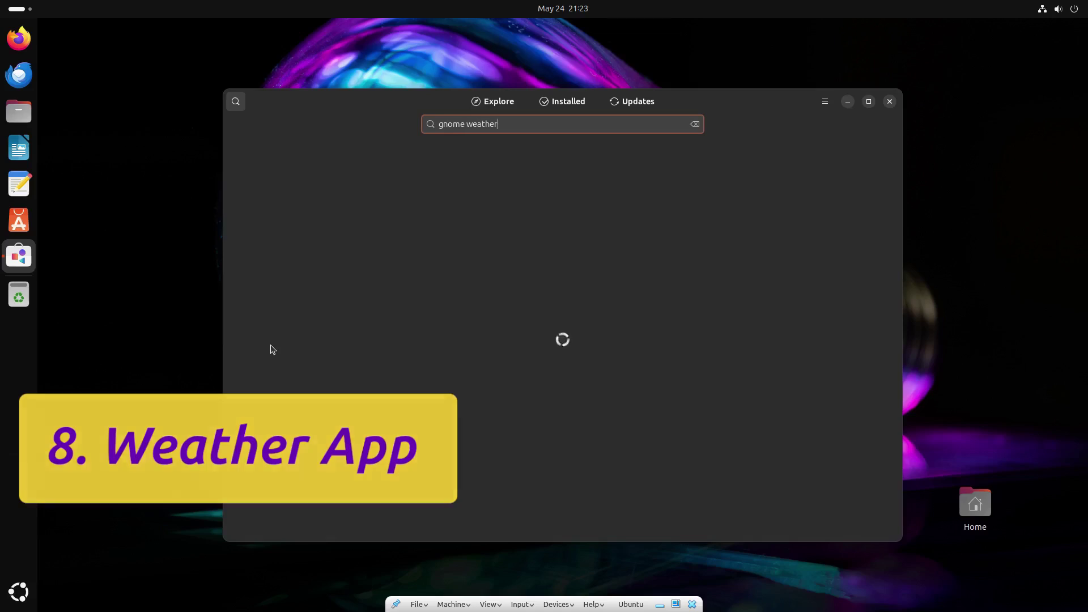
pyautogui.click(493, 175)
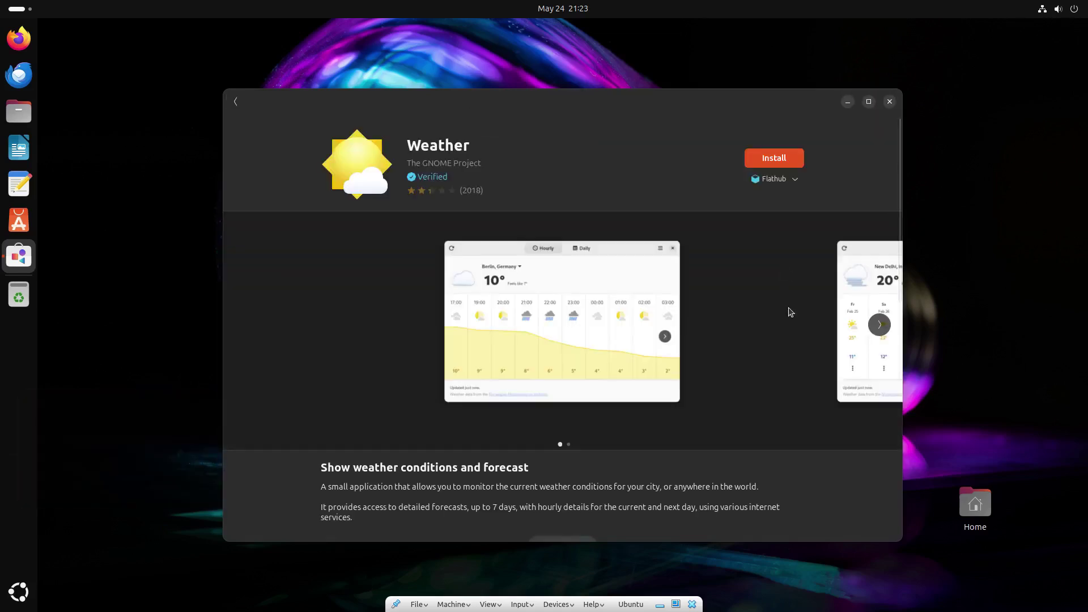
pyautogui.click(794, 179)
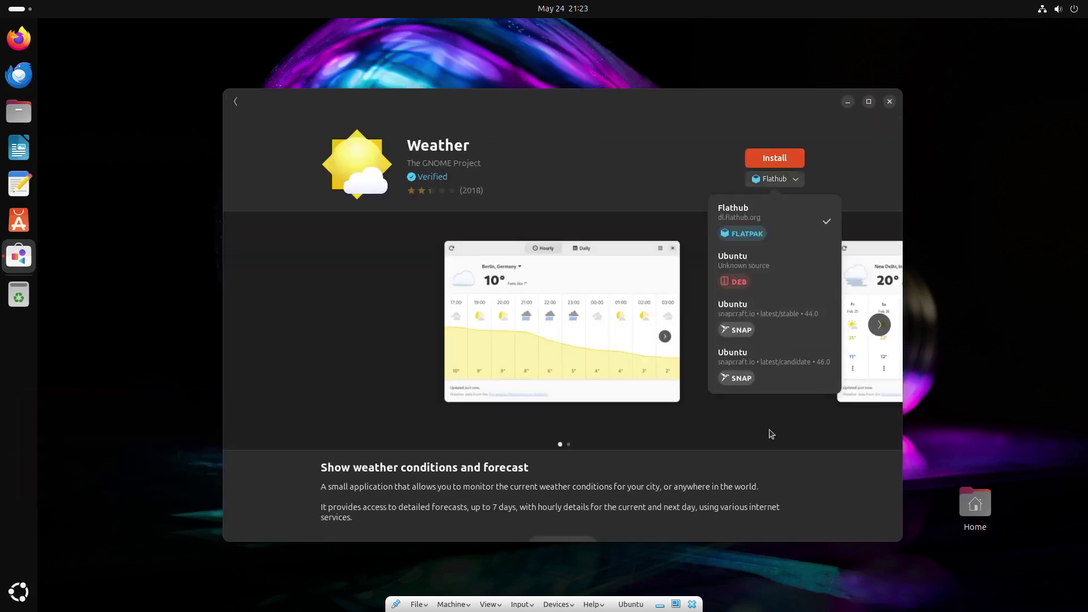
pyautogui.click(753, 266)
pyautogui.press('Return')
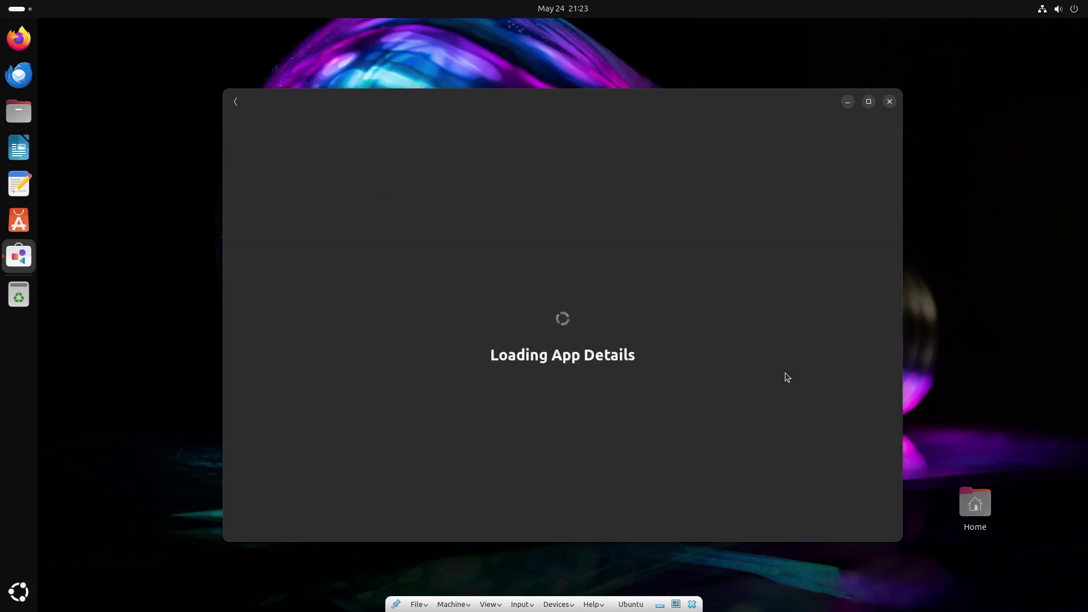
pyautogui.hotkey('ctrl', 'q')
# Set Weather's location to Mostar and temperatures to Celsius, then close it.
pyautogui.press('super+v')
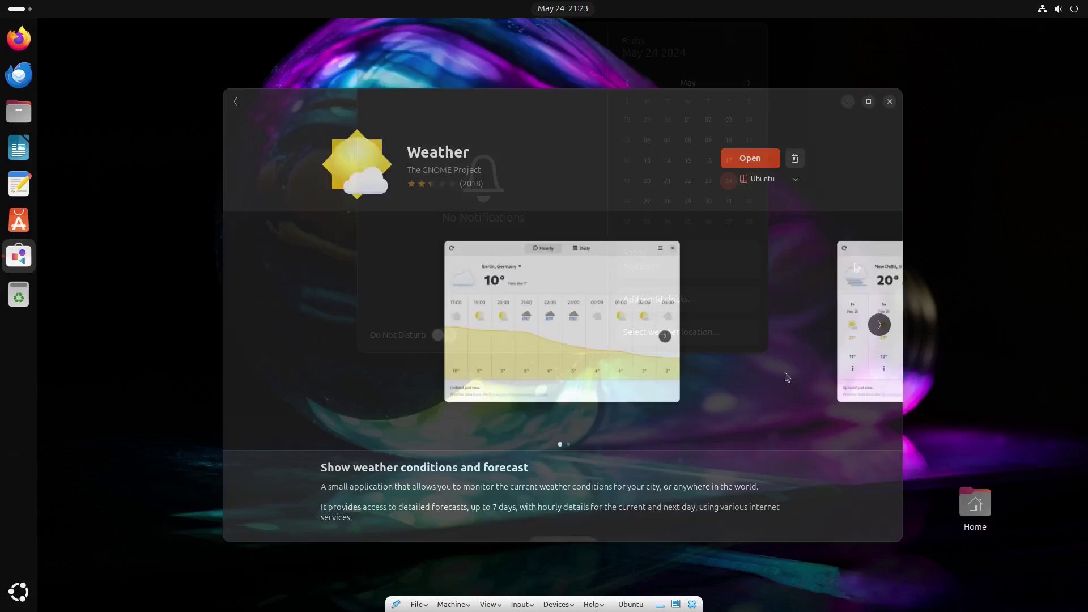
pyautogui.click(730, 325)
pyautogui.click(575, 403)
pyautogui.write('Mostar')
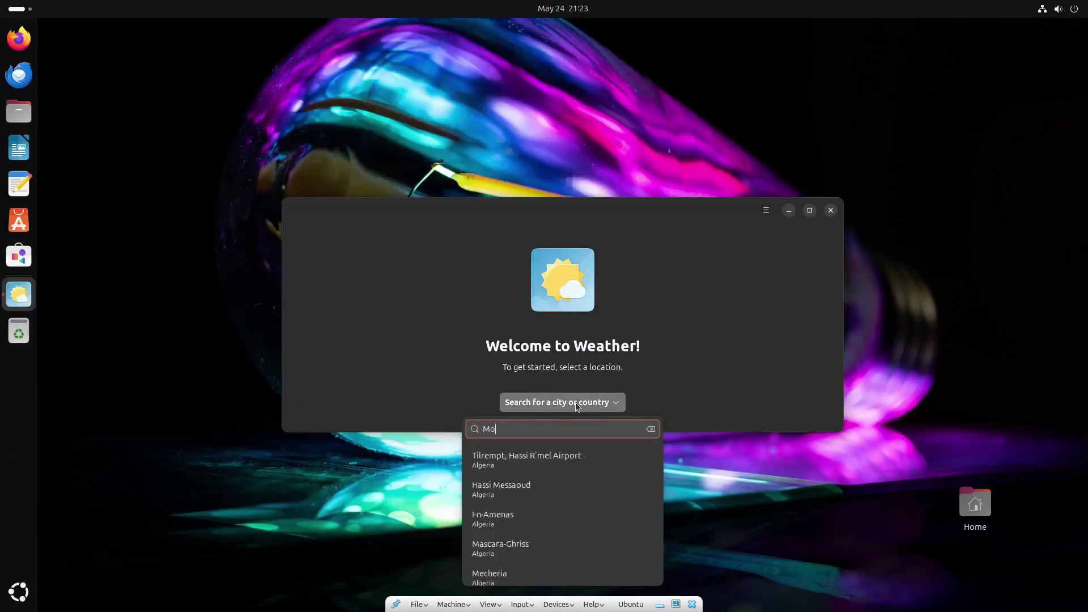
pyautogui.click(565, 458)
pyautogui.click(766, 210)
pyautogui.click(731, 250)
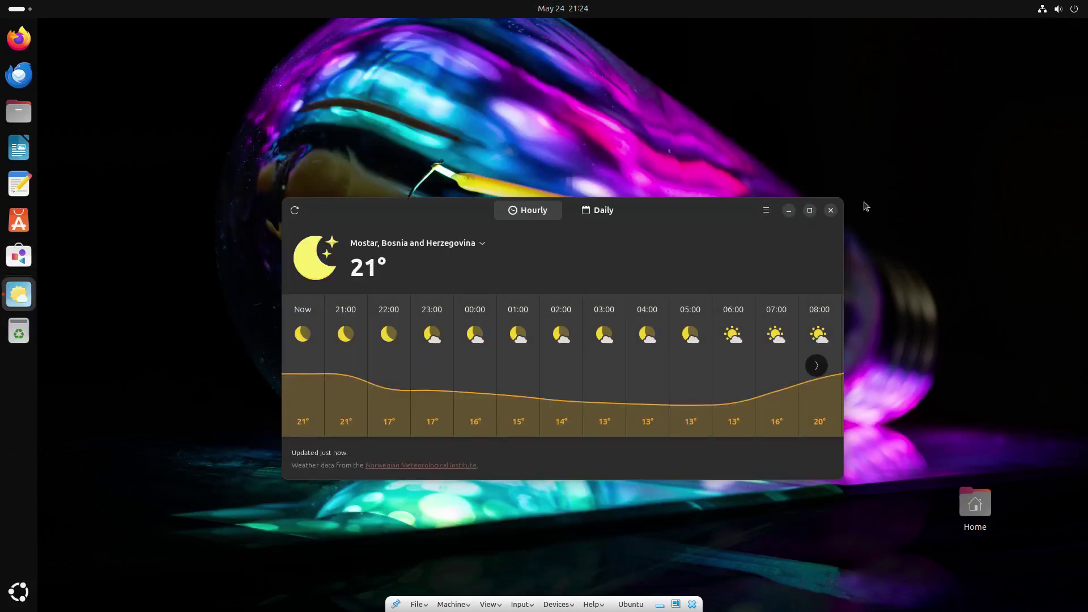
pyautogui.click(830, 210)
pyautogui.click(580, 8)
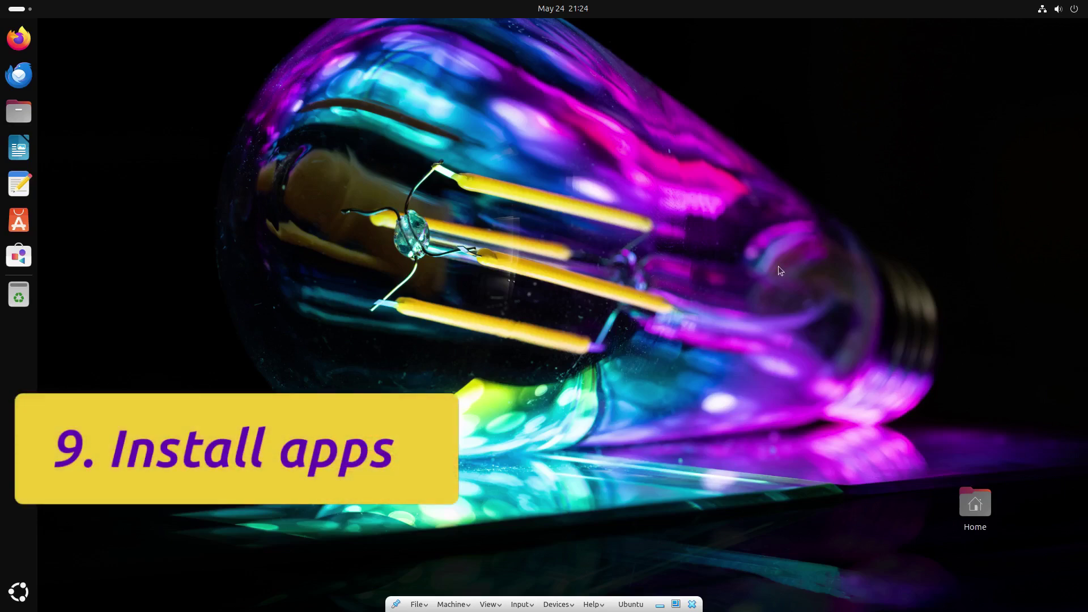
# Install Chromium Web Browser in Software after confirming its Flathub source.
pyautogui.click(18, 256)
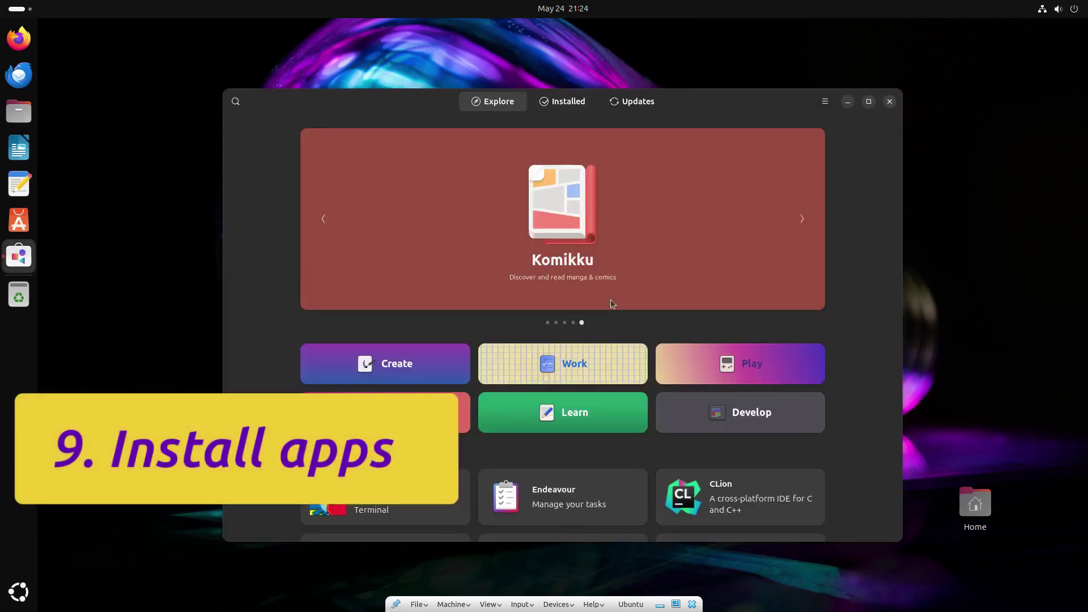
pyautogui.write('ch')
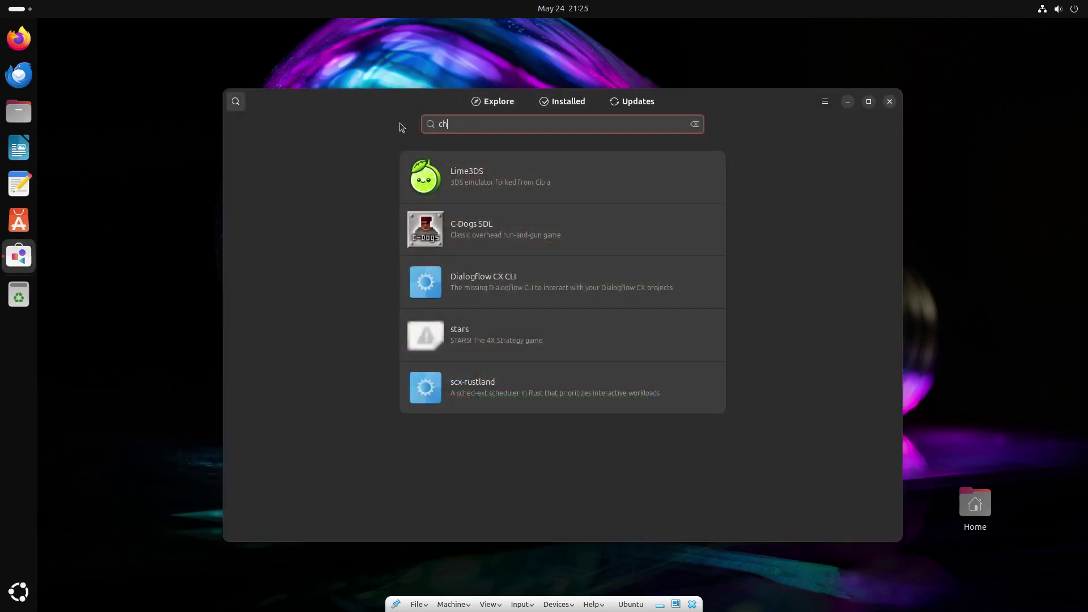
pyautogui.write('romium')
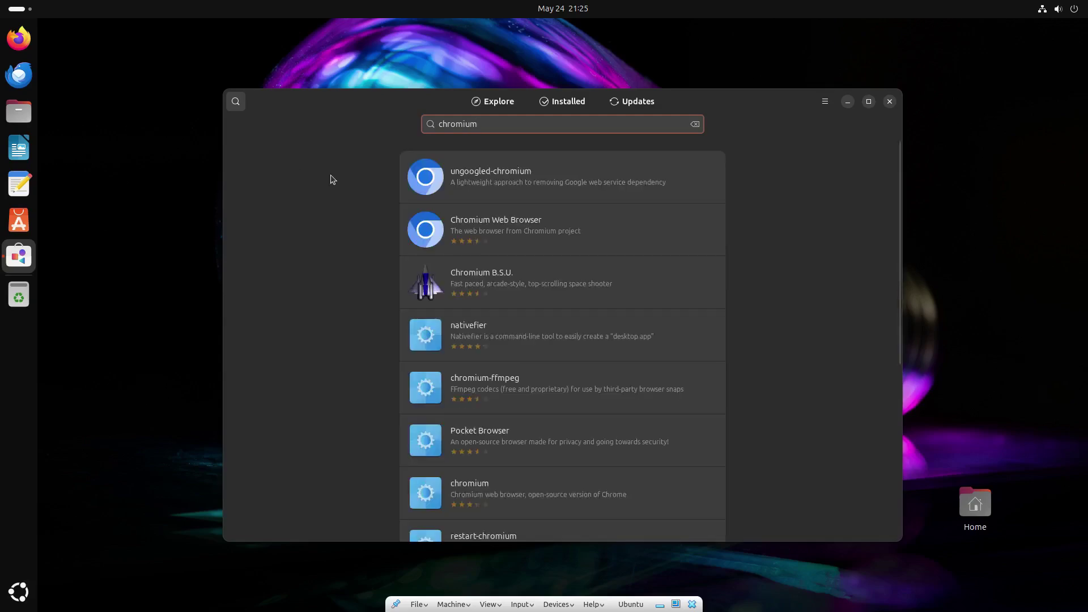
pyautogui.press('Down')
pyautogui.press('Return')
pyautogui.click(796, 181)
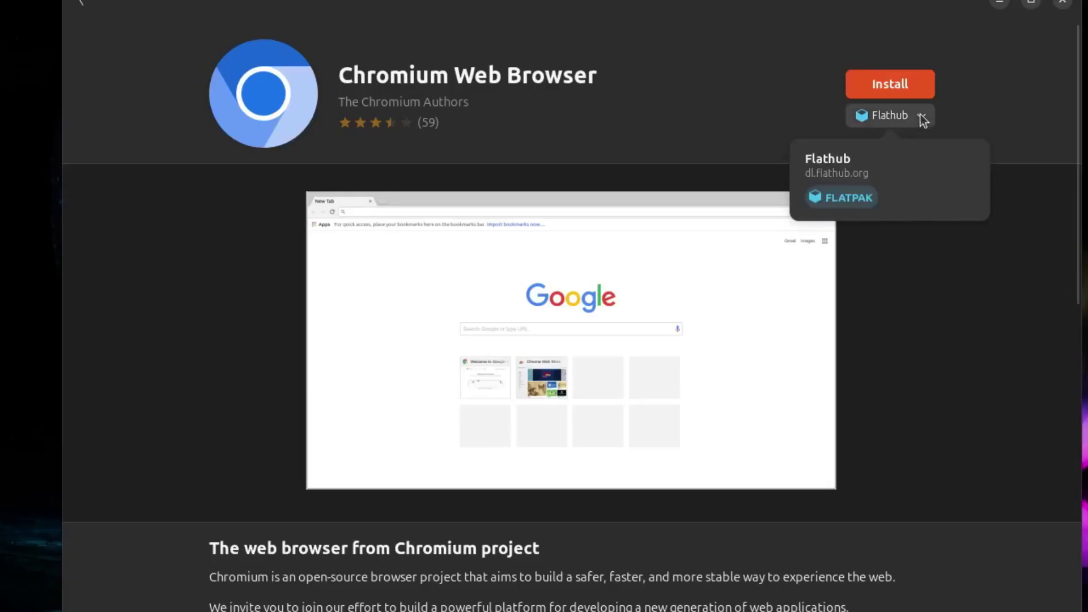
pyautogui.click(975, 116)
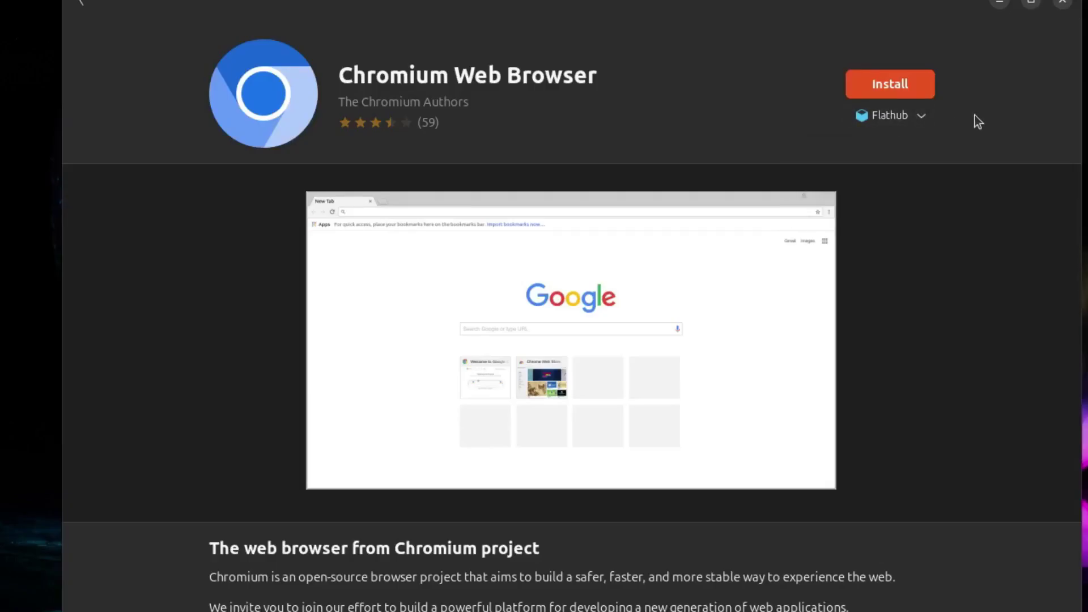
pyautogui.click(905, 91)
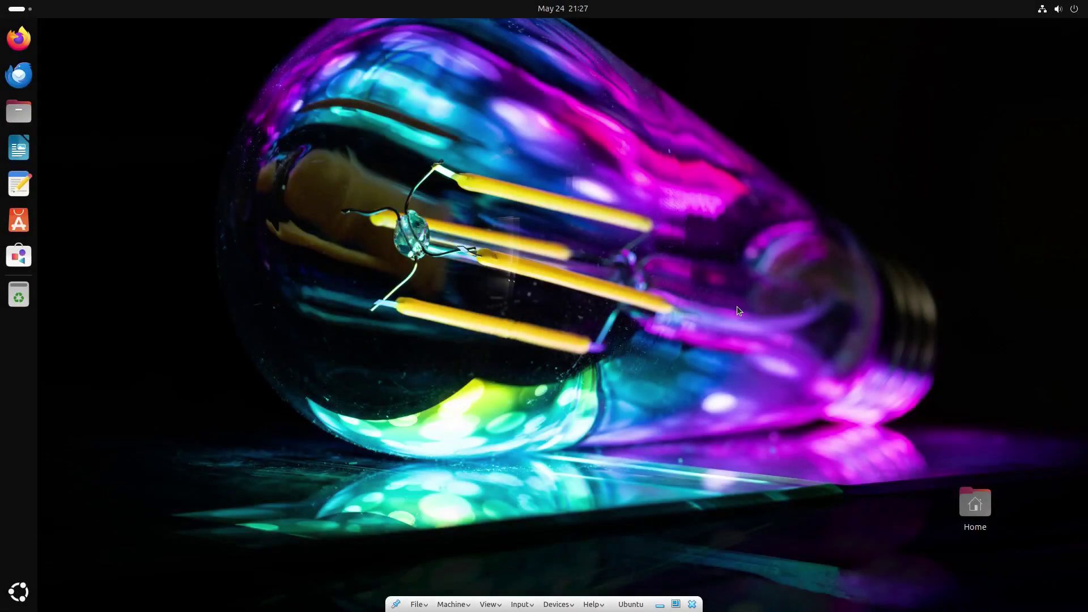
# Pin Chromium to the dock from the app grid.
pyautogui.click(22, 589)
pyautogui.scroll(-1, 719, 327)
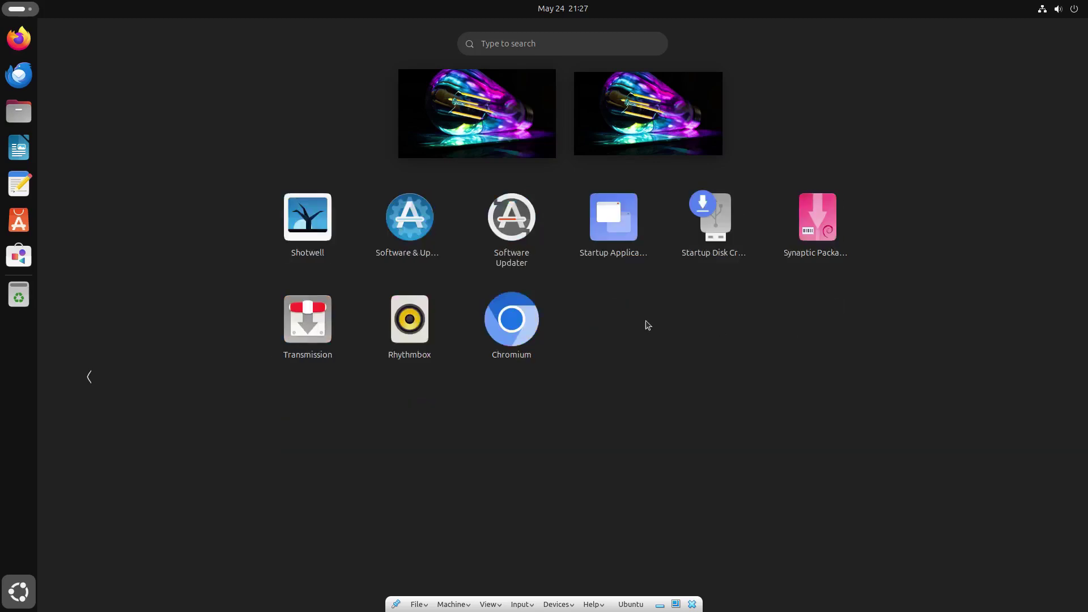
pyautogui.rightClick(516, 330)
pyautogui.click(587, 335)
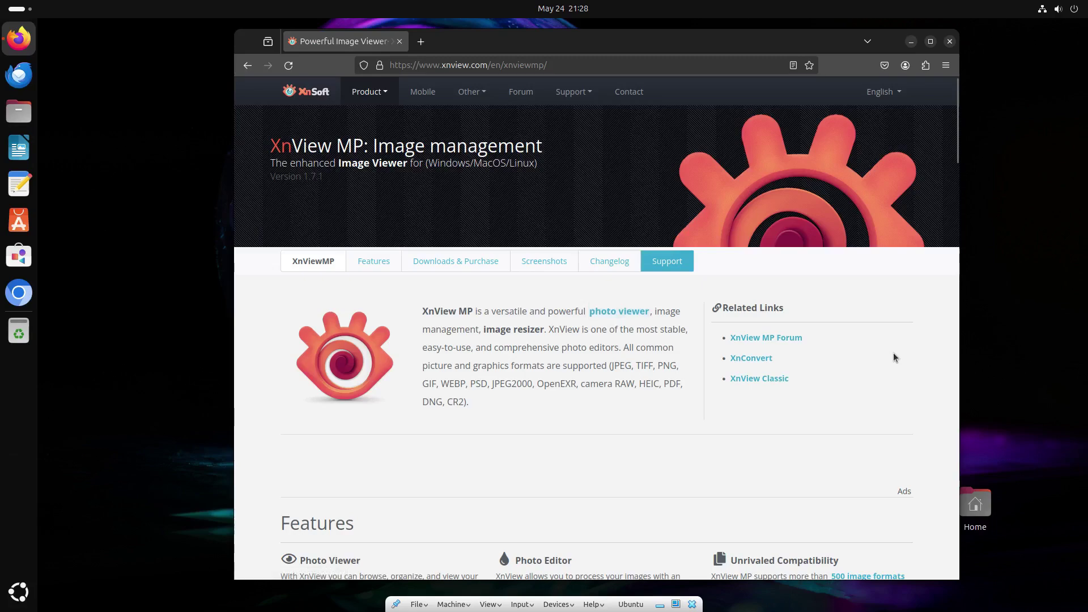
# Download the Linux DEB 64-bit package XnViewMP-linux-x64.deb from the XnView MP Downloads section.
pyautogui.scroll(-5, 629, 402)
pyautogui.scroll(-4, 630, 404)
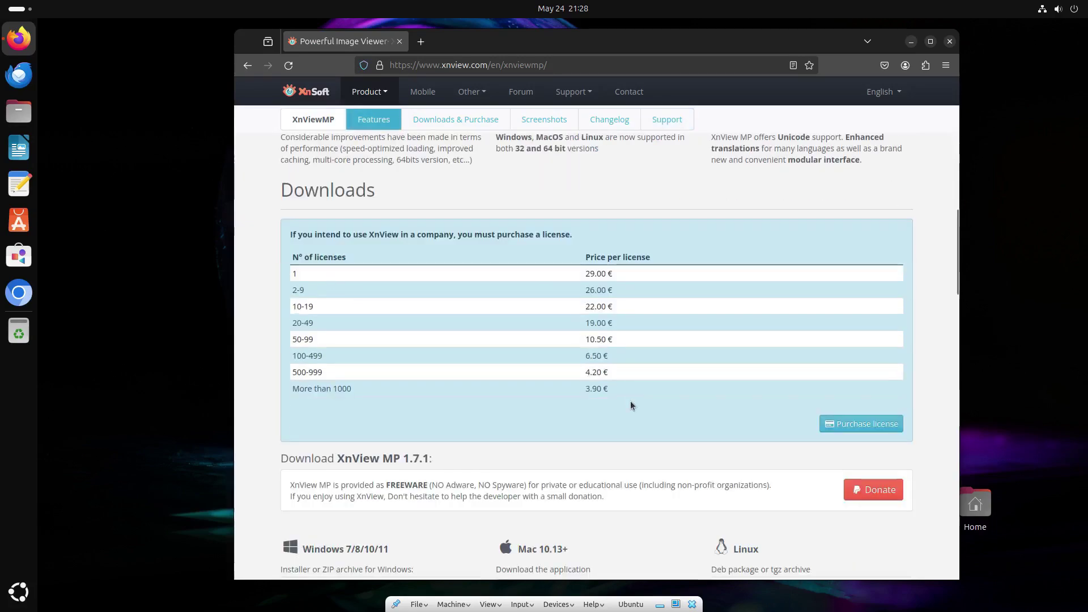
pyautogui.scroll(-3, 632, 404)
pyautogui.scroll(-2, 631, 403)
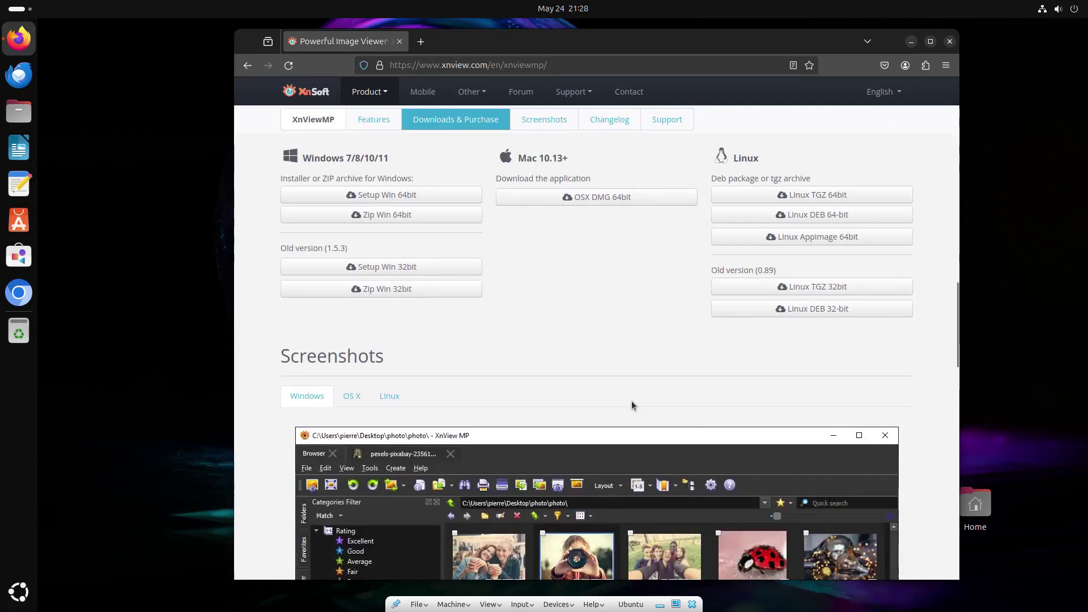
pyautogui.click(770, 216)
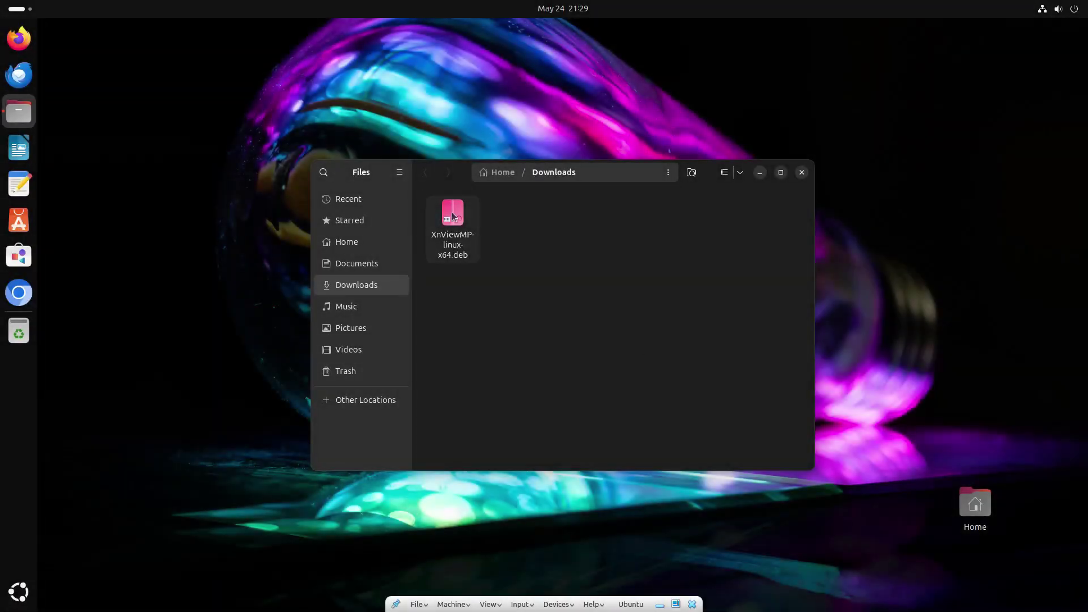
# Open XnViewMP-linux-x64.deb in GDebi Package Installer, set as the default for .deb files.
pyautogui.rightClick(451, 212)
pyautogui.click(478, 245)
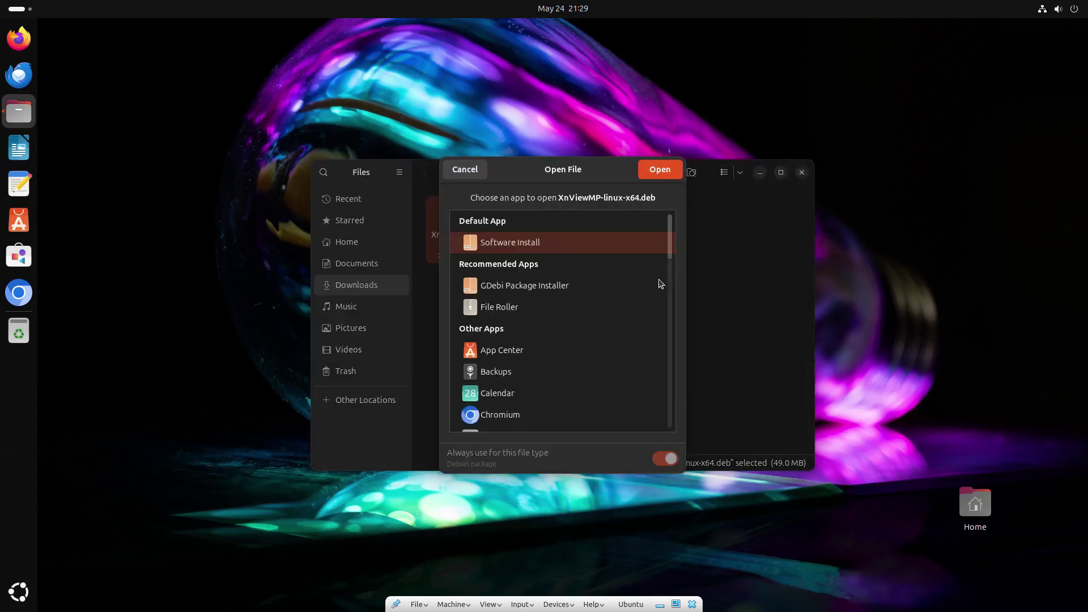
pyautogui.click(578, 285)
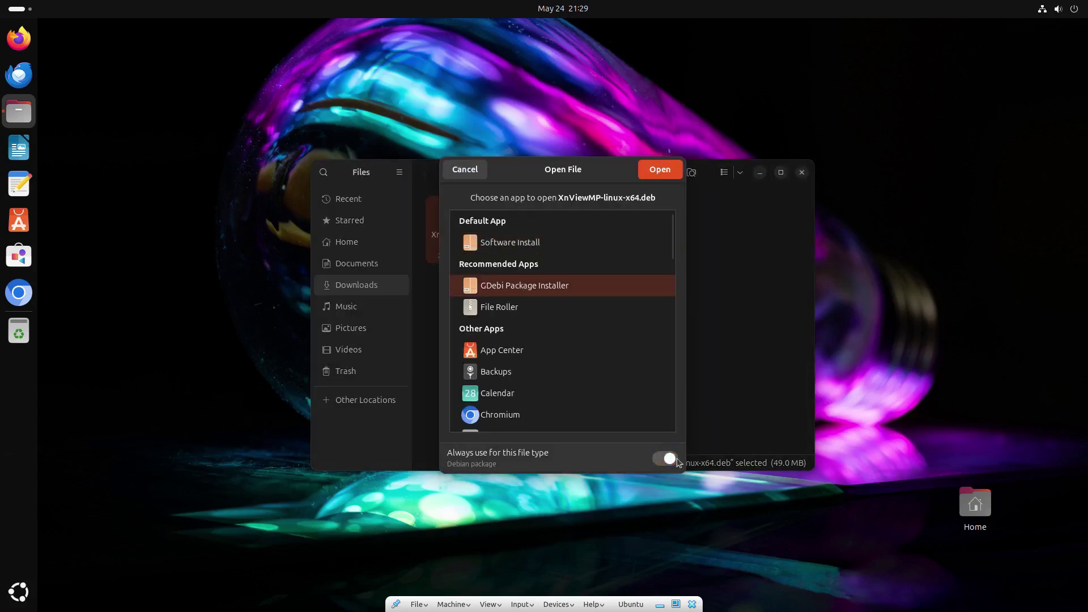
pyautogui.click(664, 458)
pyautogui.click(659, 170)
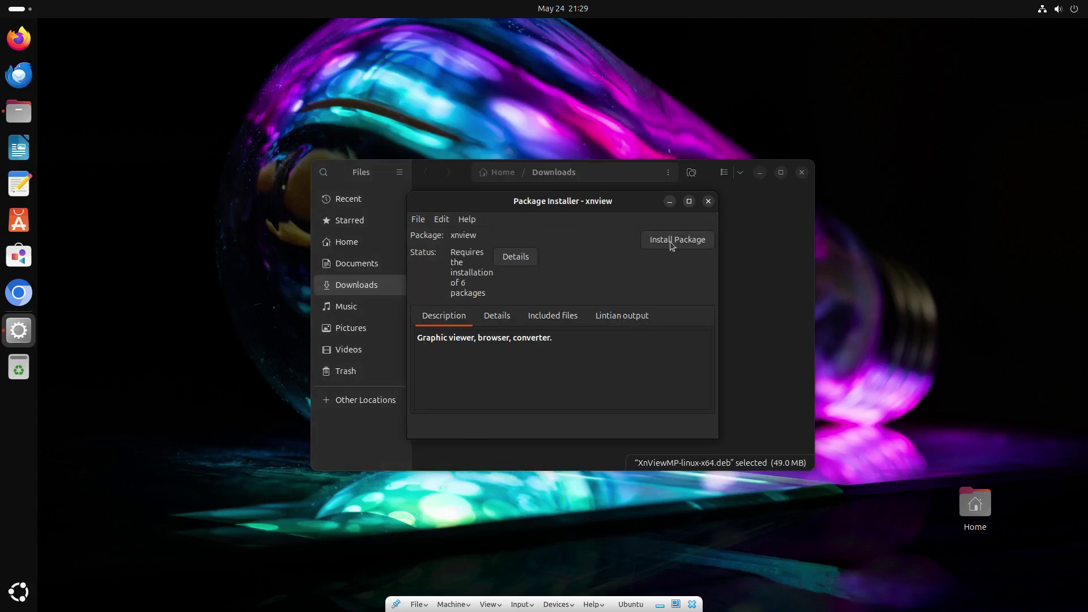
# Install the xnview package, authorizing with the account password.
pyautogui.click(671, 243)
pyautogui.write('****')
pyautogui.press('Return')
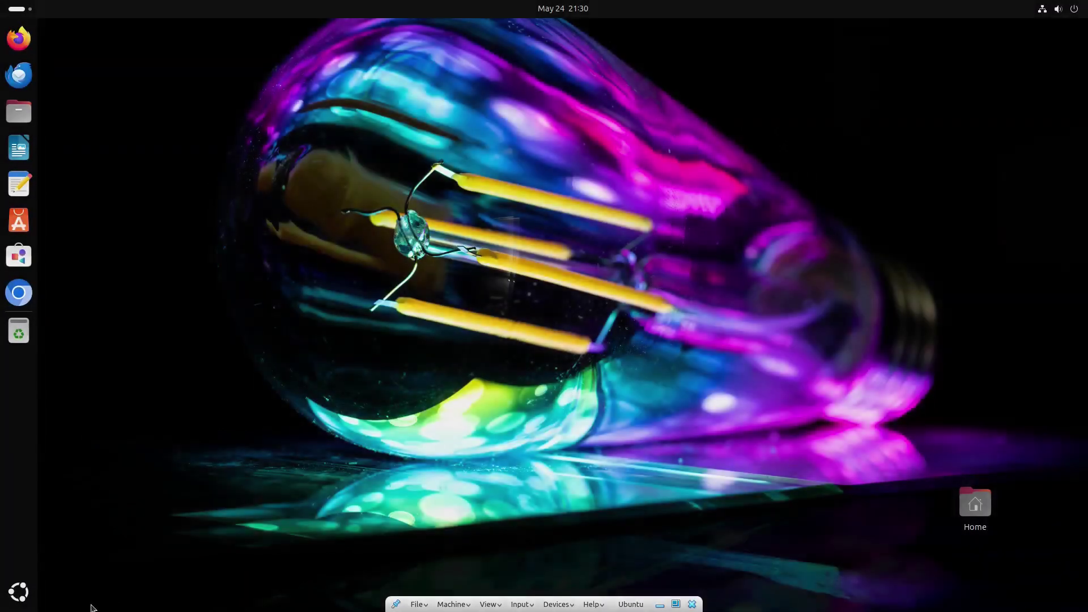
# Launch XnView MP, accept the Startup Wizard defaults, and close it.
pyautogui.click(23, 593)
pyautogui.scroll(-1, 726, 350)
pyautogui.click(512, 328)
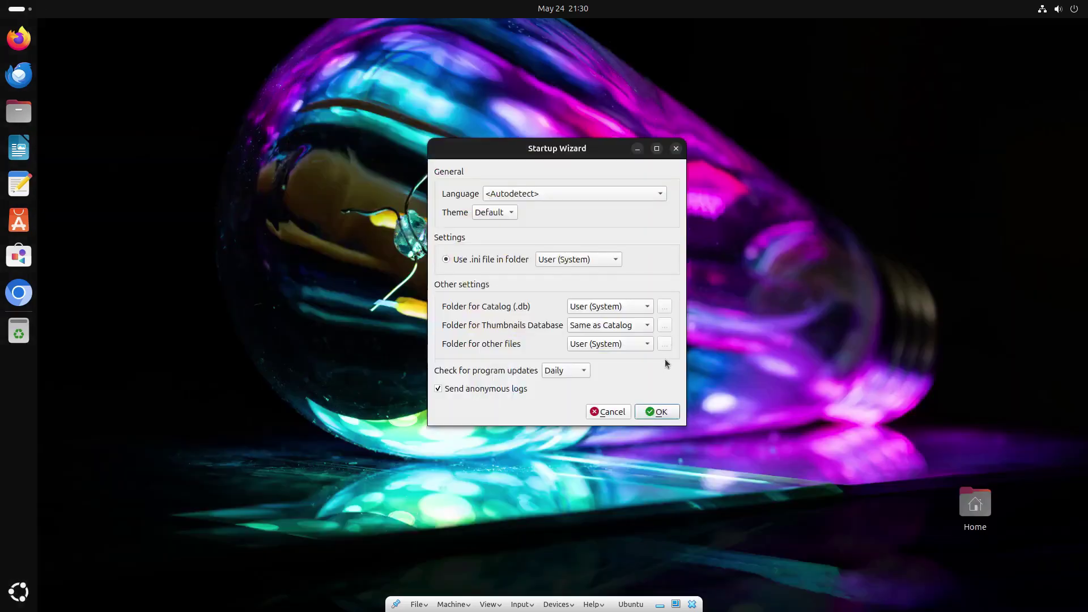
pyautogui.click(667, 409)
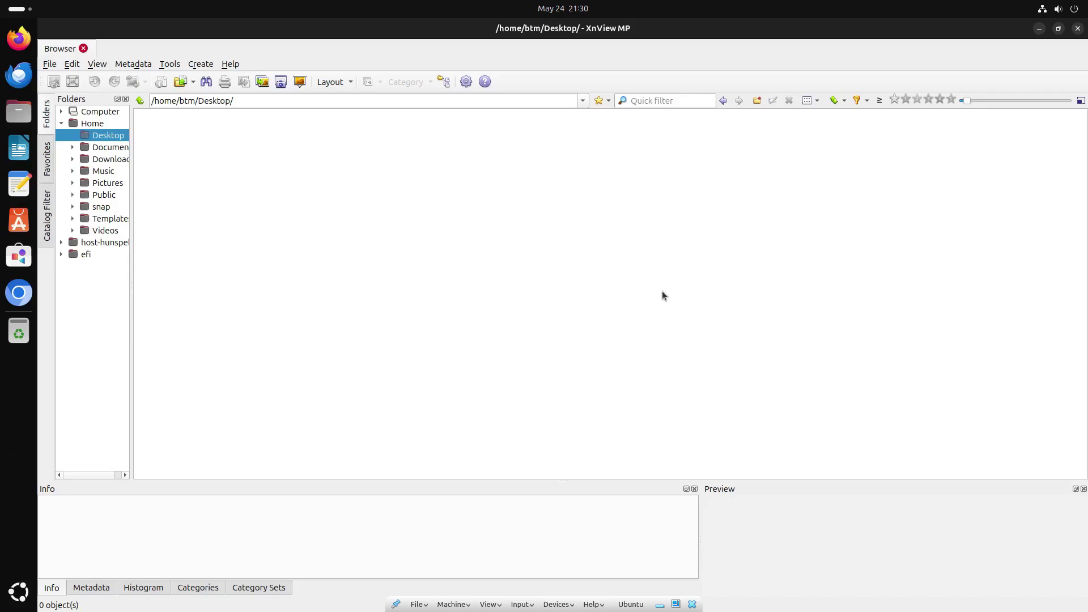
pyautogui.click(1077, 29)
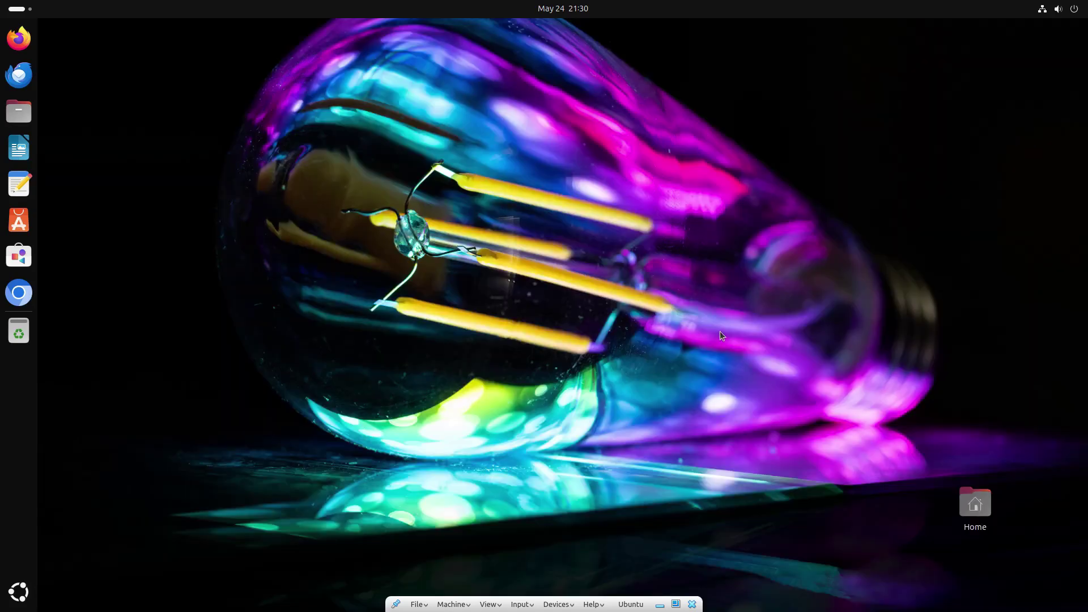
# Pin XnView Multi Platform to the dock from the app grid.
pyautogui.click(18, 591)
pyautogui.scroll(-1, 512, 327)
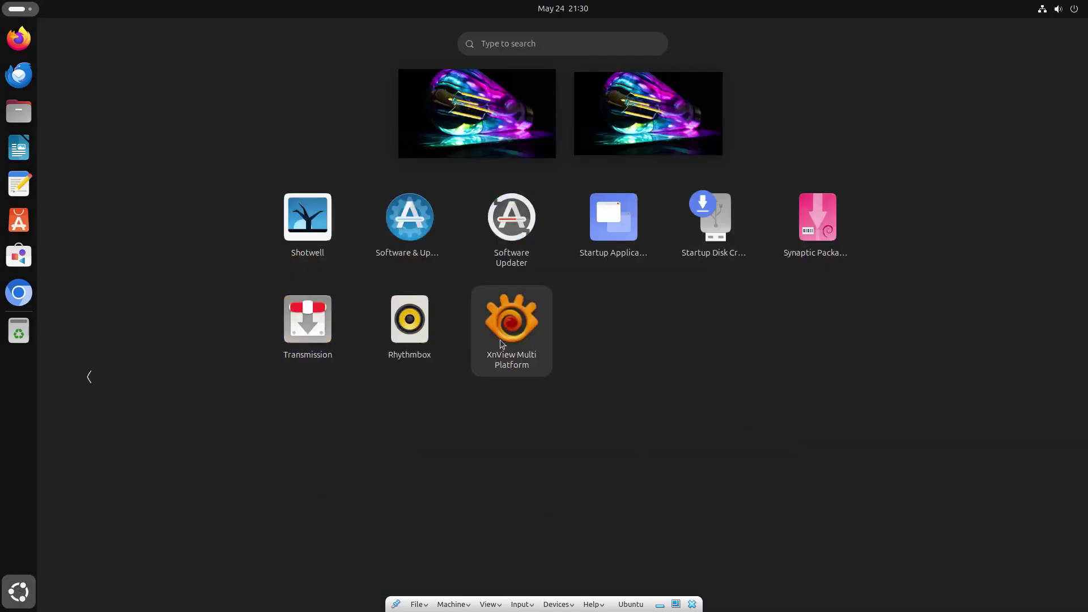
pyautogui.rightClick(512, 328)
pyautogui.click(588, 331)
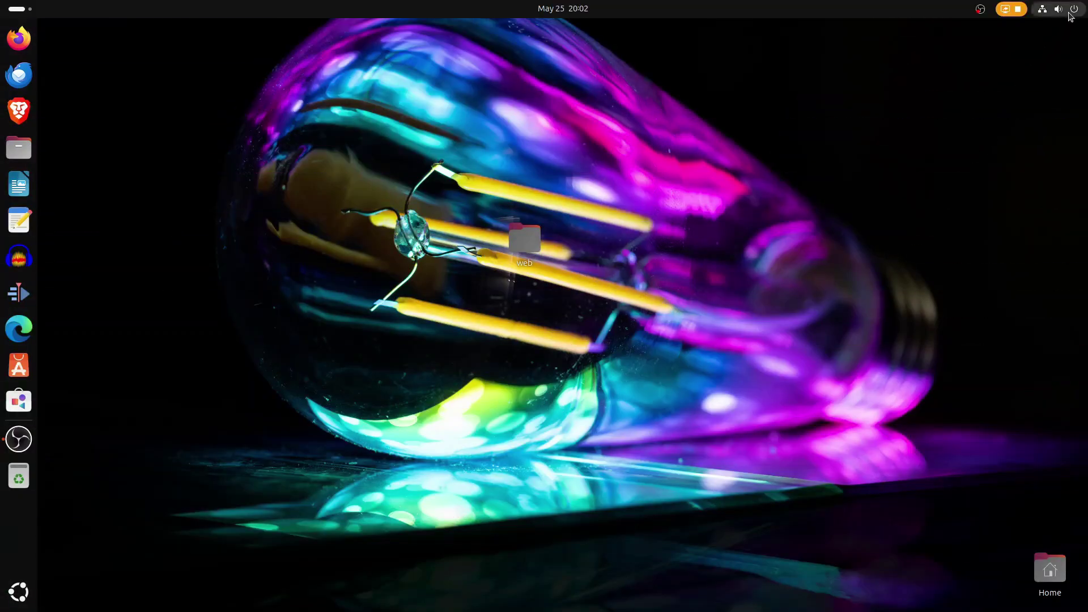
# Verify Dark Style in quick settings and the Mostar forecast, then view the app grid's second page.
pyautogui.click(1070, 12)
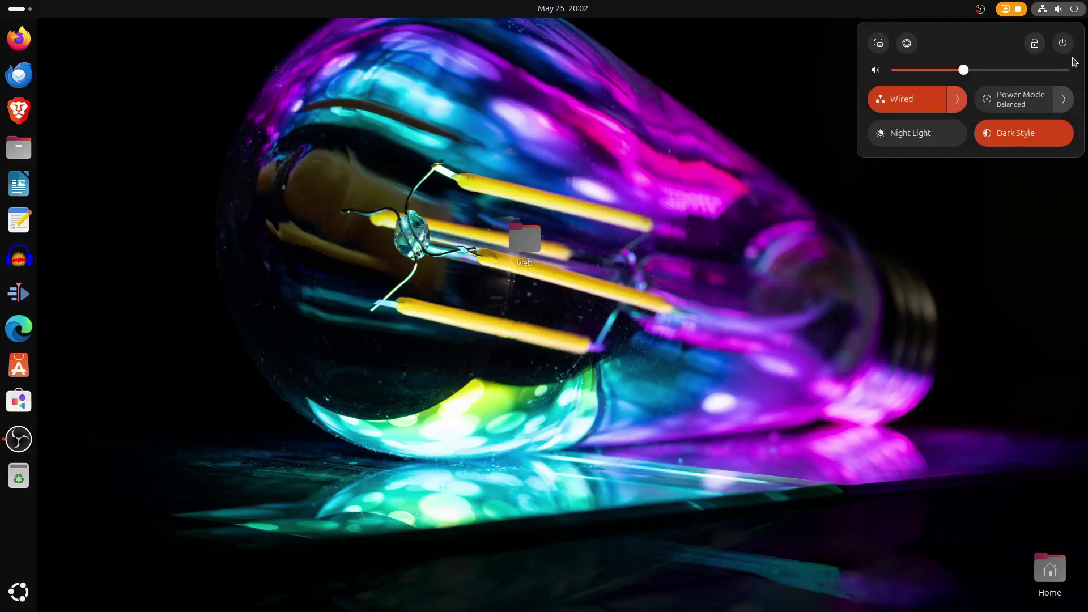
pyautogui.click(1014, 300)
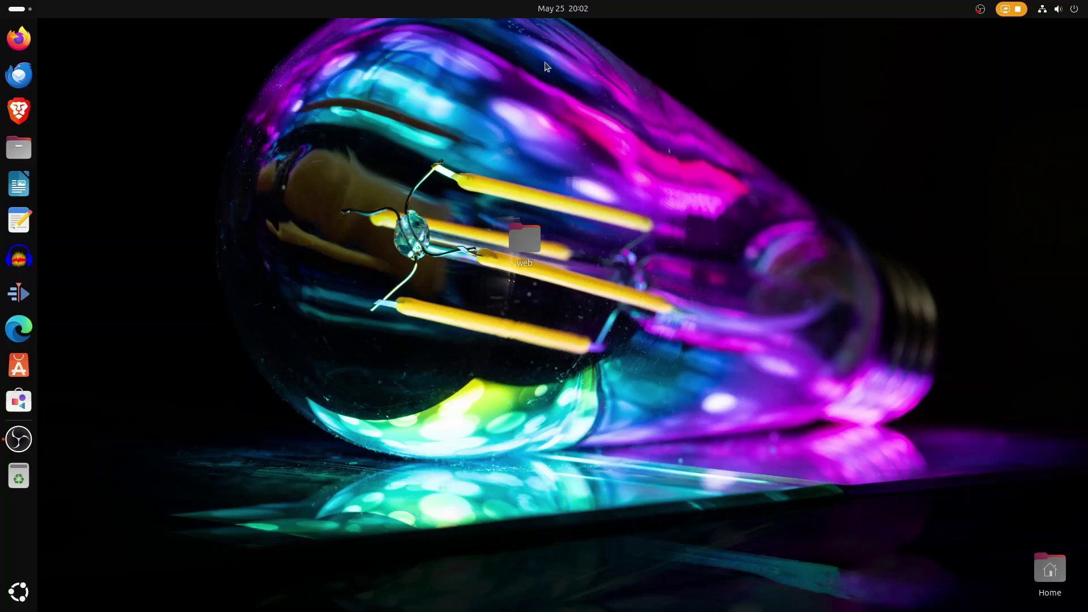
pyautogui.click(551, 12)
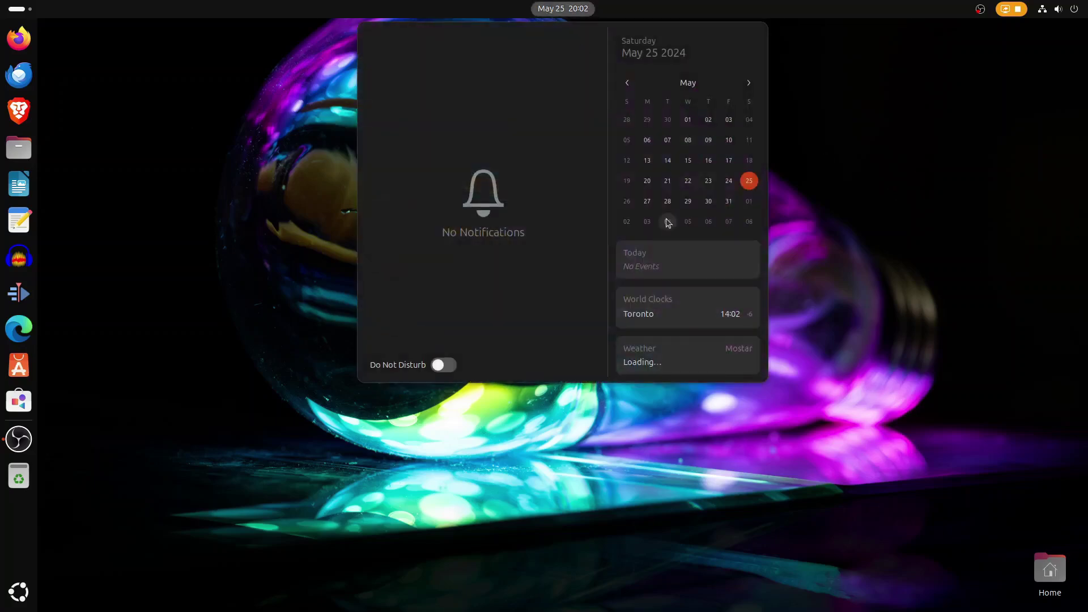
pyautogui.click(740, 450)
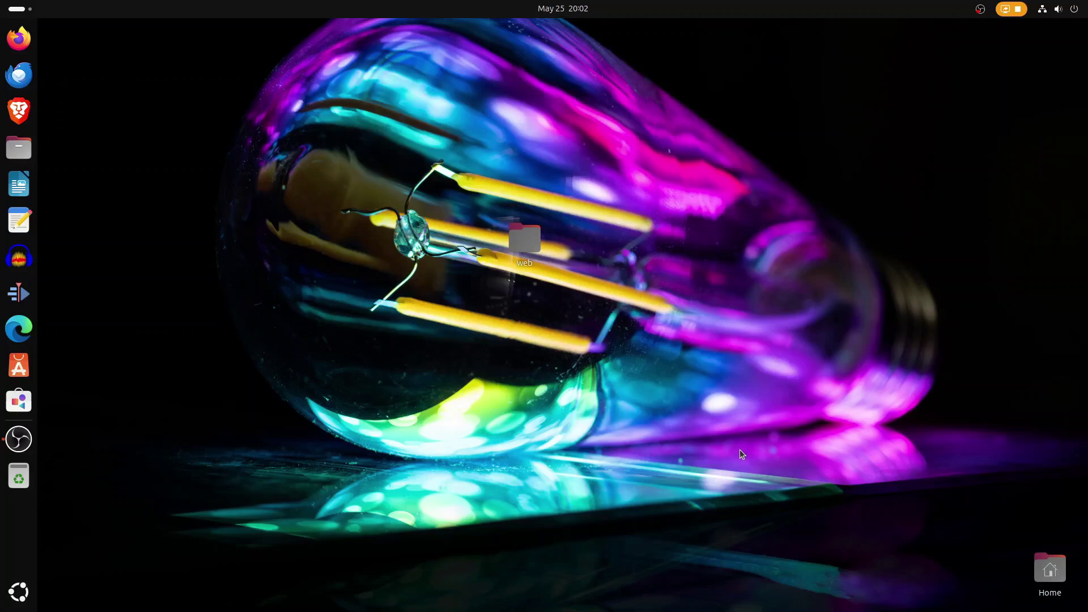
pyautogui.click(19, 592)
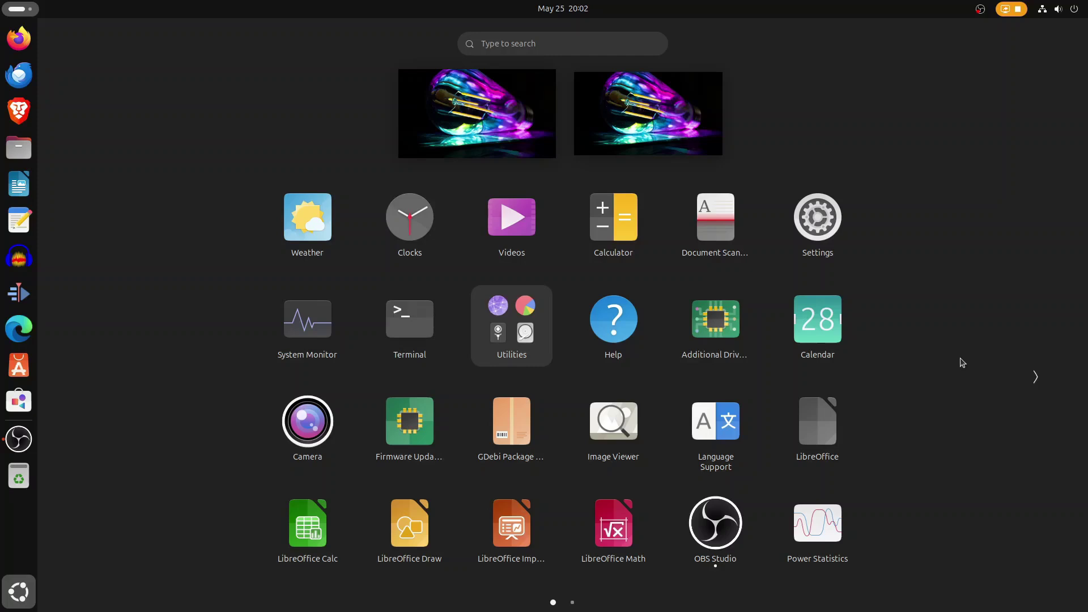
pyautogui.click(1033, 377)
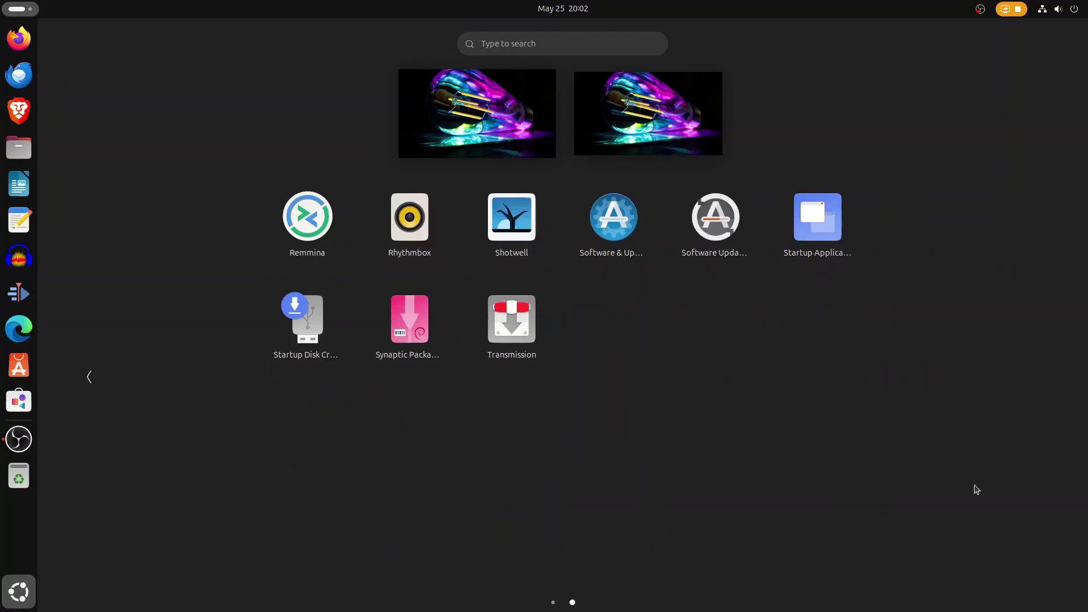